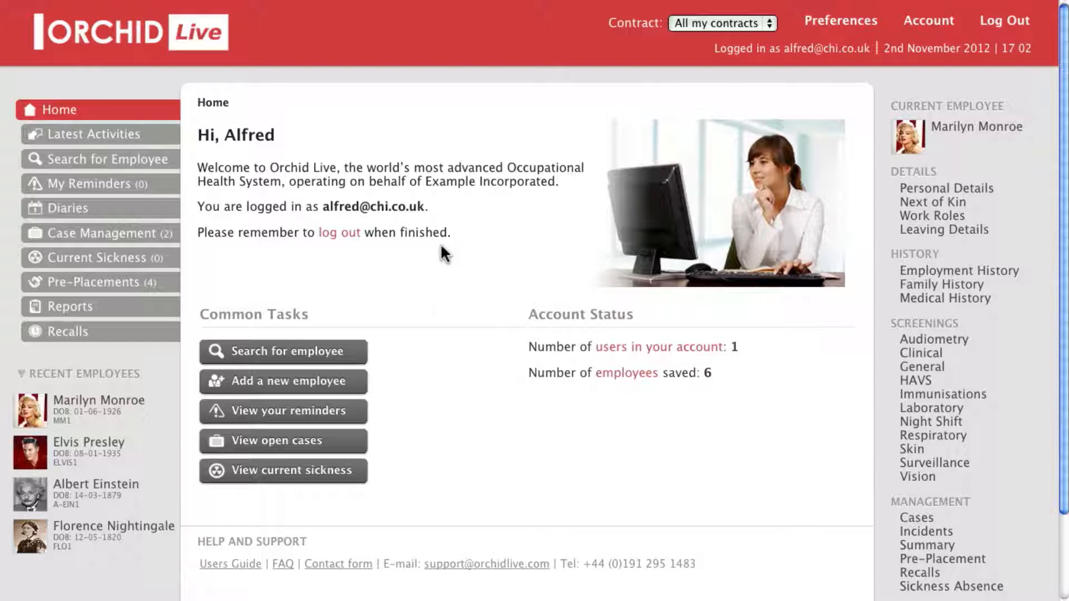
Open Edit Contracts from Preferences and point out that the Contracts list is empty
{"action": "left_click", "coordinate": [841, 23]}
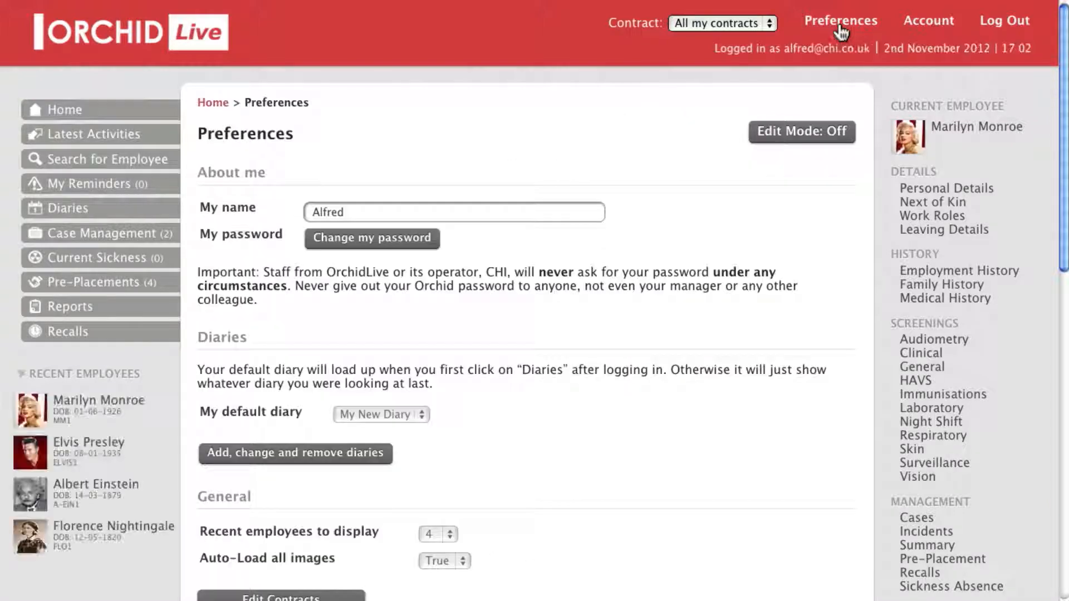
{"action": "scroll", "coordinate": [646, 256], "scroll_direction": "down", "scroll_amount": 5}
{"action": "scroll", "coordinate": [641, 253], "scroll_direction": "down", "scroll_amount": 3}
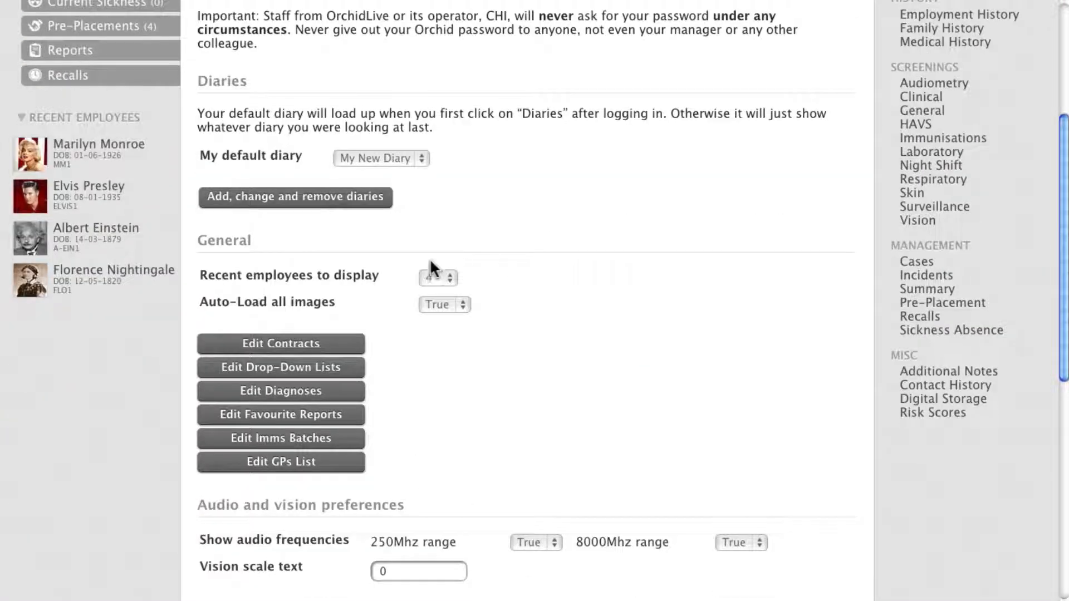
{"action": "left_click", "coordinate": [285, 346]}
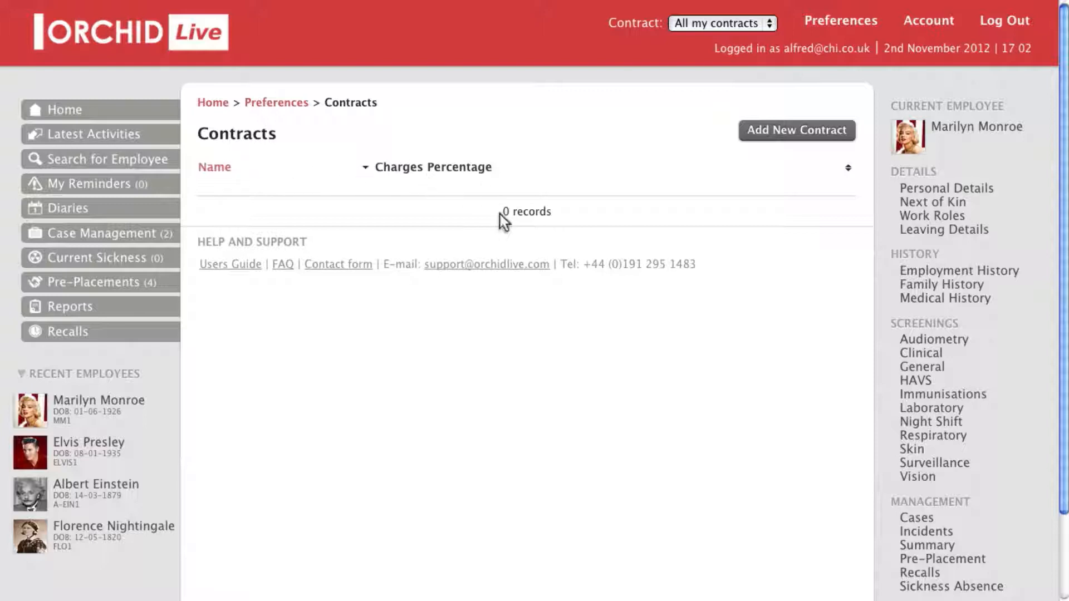
{"action": "left_click_drag", "start_coordinate": [500, 214], "coordinate": [573, 216]}
{"action": "left_click", "coordinate": [574, 217]}
Create and save a contract named Synergen Corp, then return to the Contracts list
{"action": "left_click", "coordinate": [802, 134]}
{"action": "left_click", "coordinate": [801, 136]}
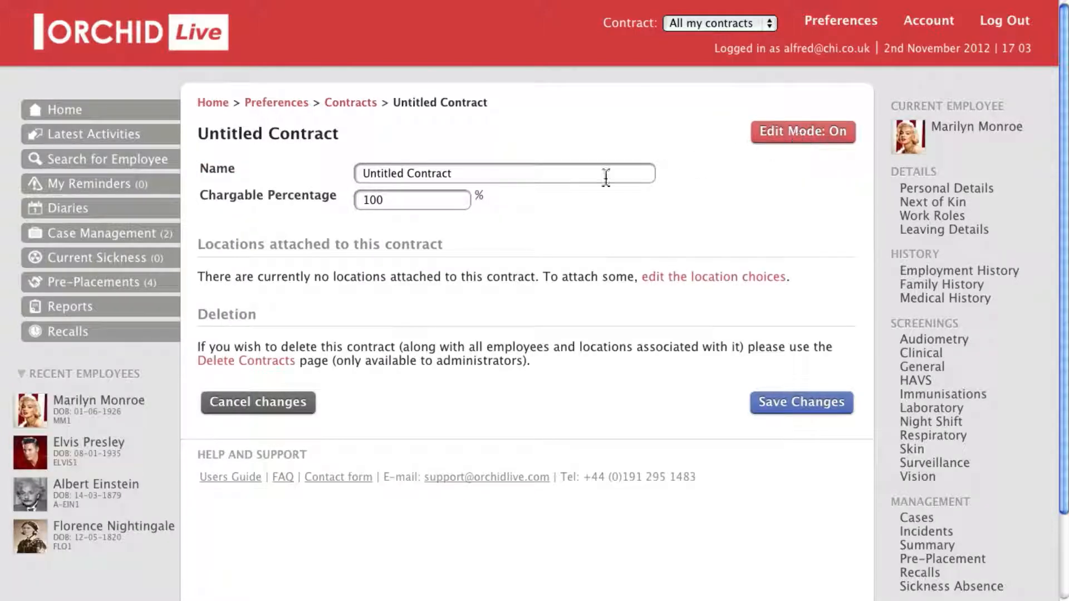
{"action": "left_click_drag", "start_coordinate": [525, 174], "coordinate": [332, 163]}
{"action": "key", "text": "BackSpace"}
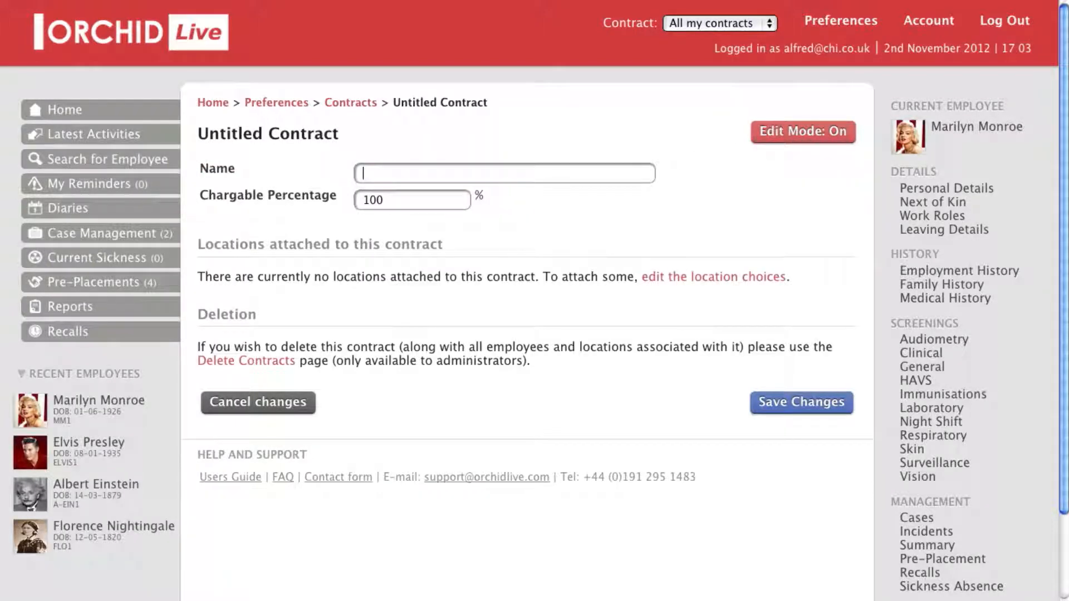
{"action": "type", "text": "Synergen Corp"}
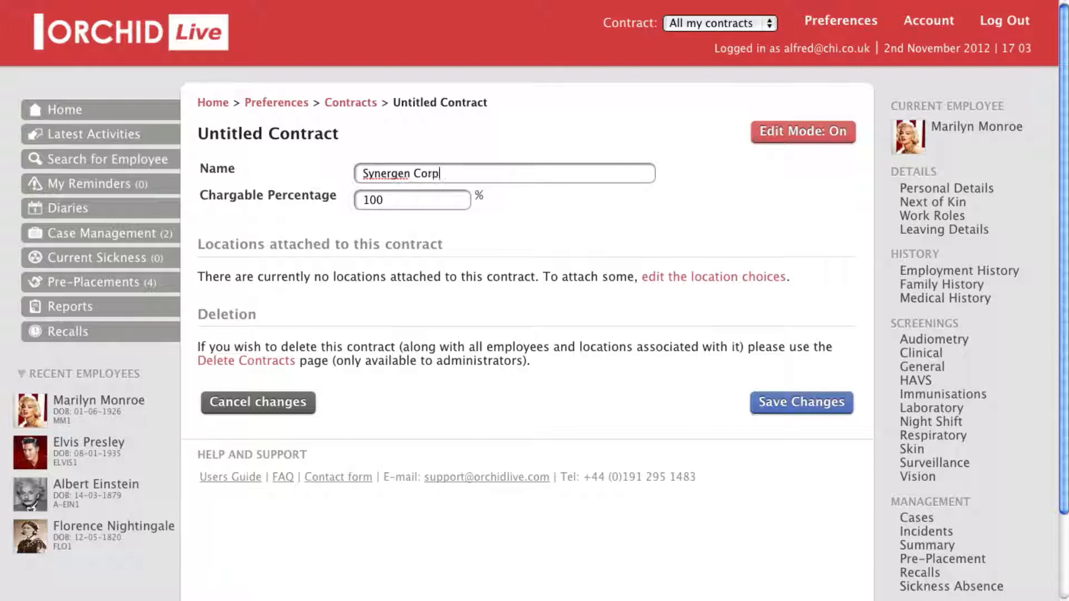
{"action": "left_click", "coordinate": [803, 417]}
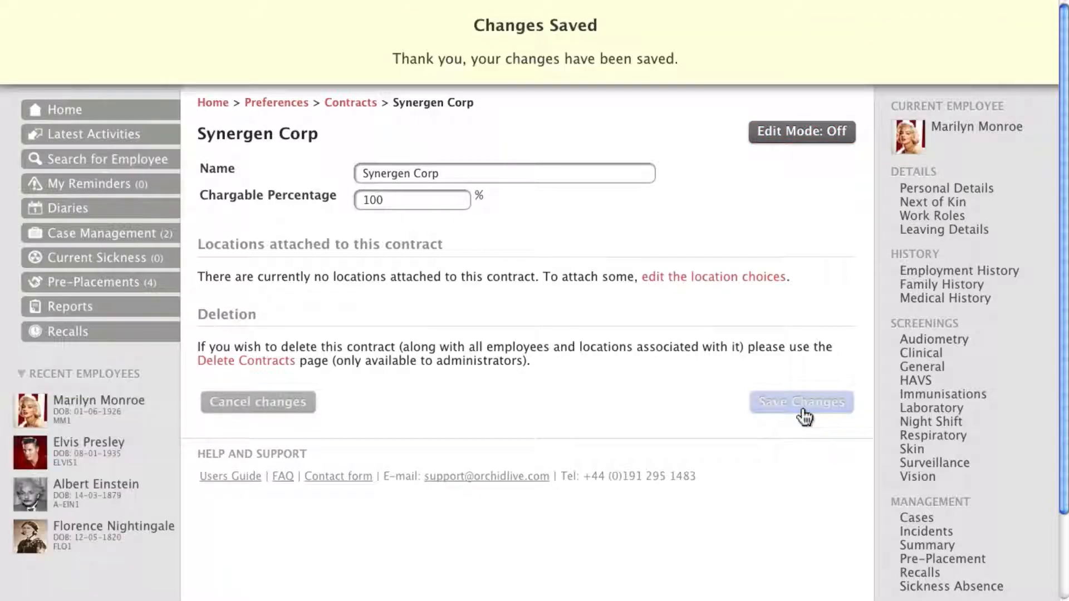
{"action": "left_click", "coordinate": [348, 104]}
Add and save a second contract named Entertainment Inc., then return to the Contracts list
{"action": "left_click", "coordinate": [802, 133]}
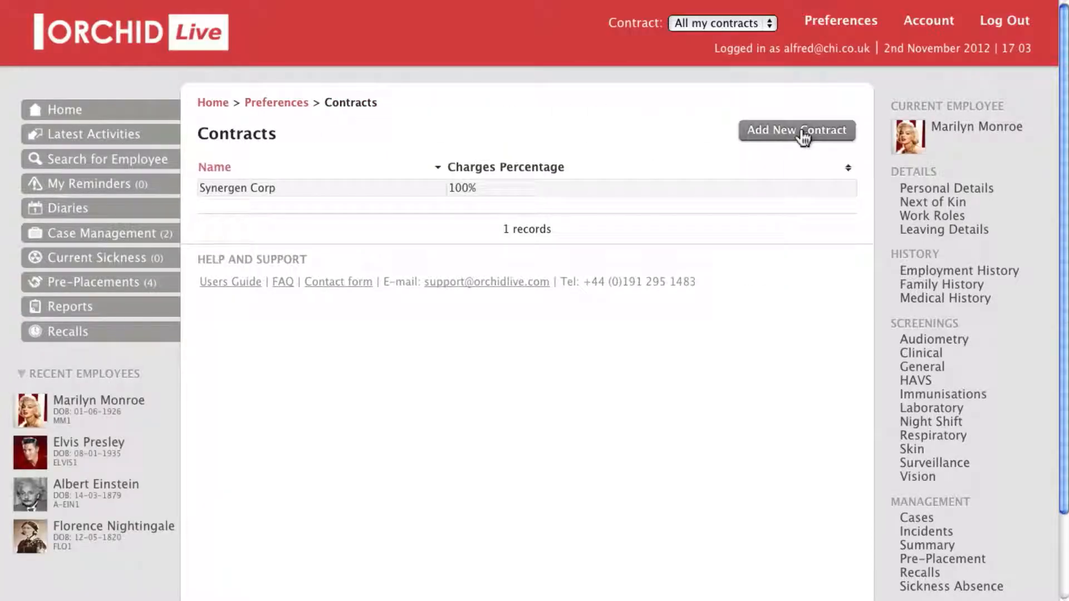
{"action": "left_click_drag", "start_coordinate": [443, 172], "coordinate": [325, 173]}
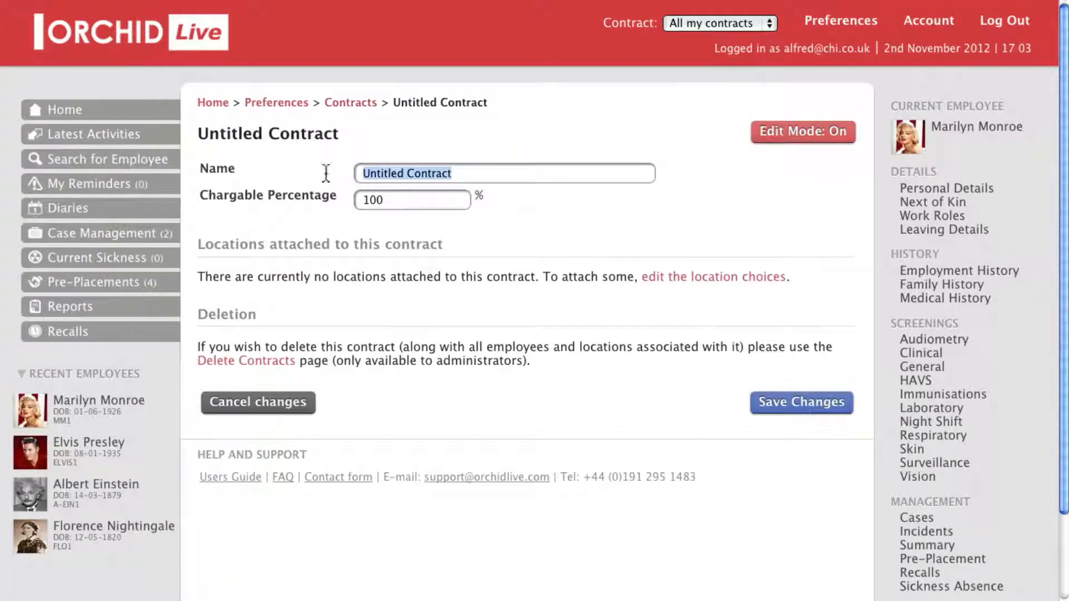
{"action": "type", "text": "Enterta"}
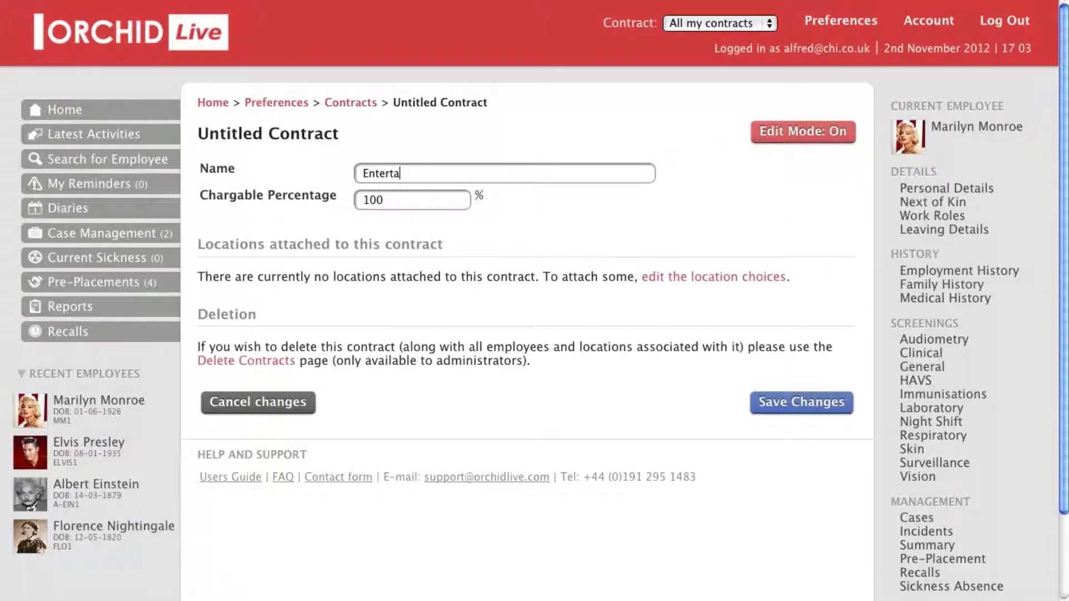
{"action": "type", "text": "inment Inc."}
{"action": "left_click", "coordinate": [802, 405]}
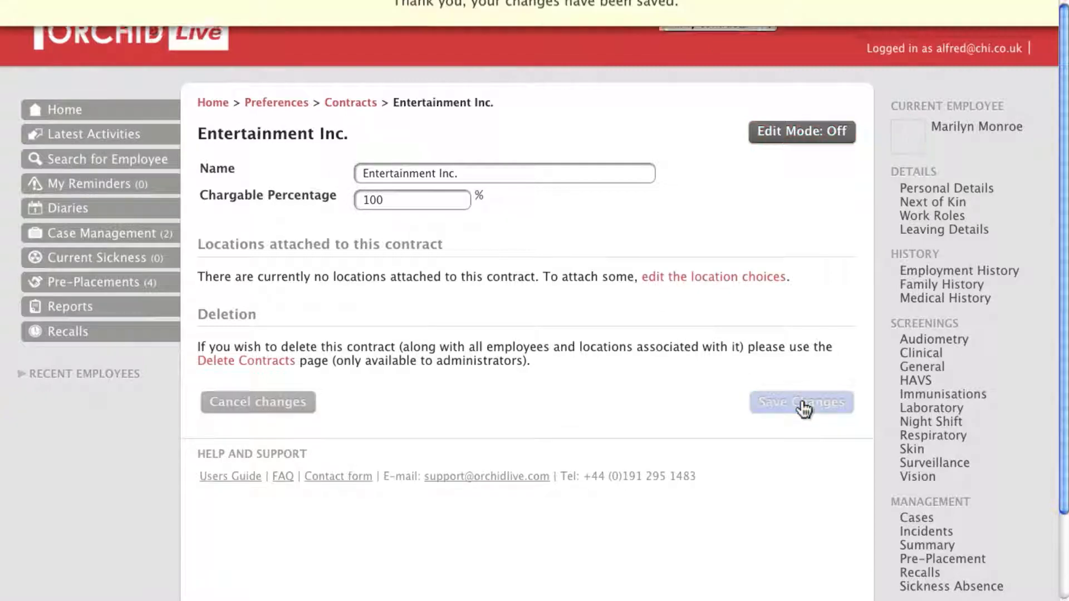
{"action": "left_click", "coordinate": [350, 104]}
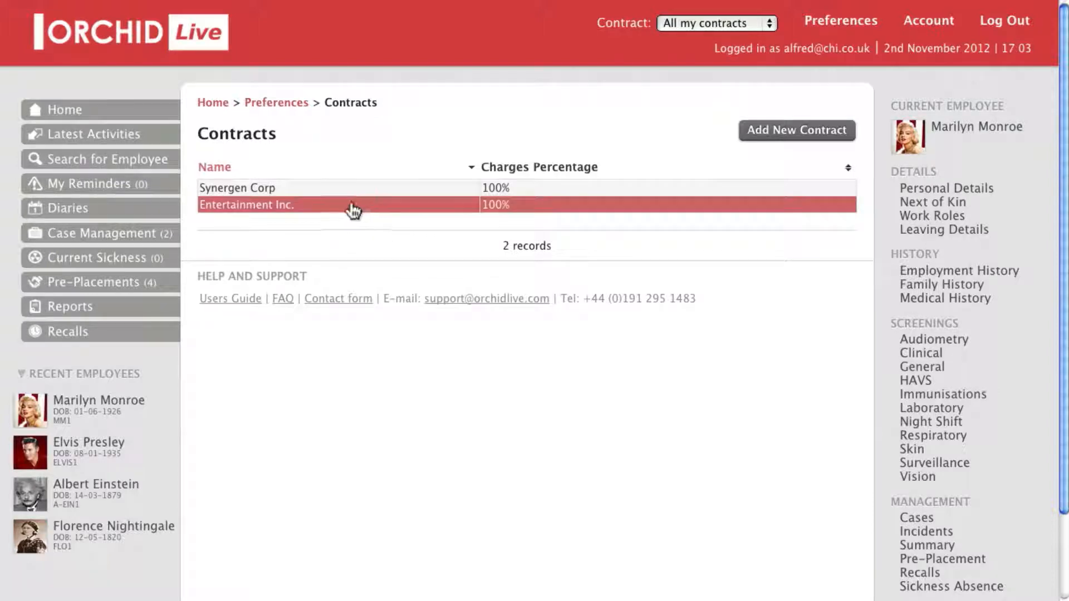
Open the Synergen Corp contract, note it has no attached locations, and open the location choices
{"action": "left_click", "coordinate": [406, 196]}
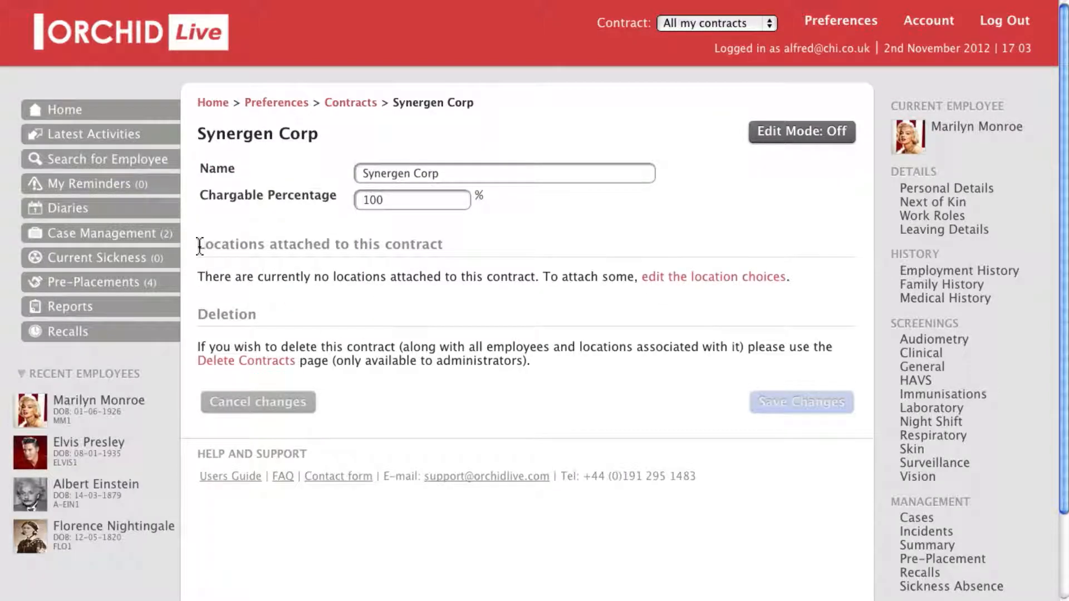
{"action": "left_click_drag", "start_coordinate": [198, 246], "coordinate": [490, 246]}
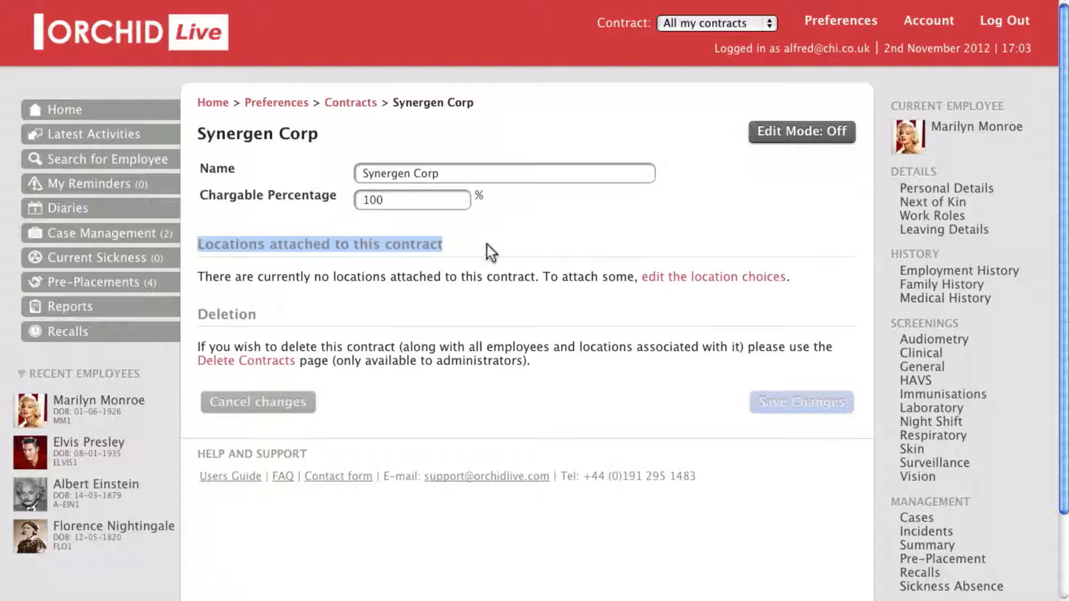
{"action": "left_click", "coordinate": [488, 248]}
{"action": "left_click_drag", "start_coordinate": [200, 277], "coordinate": [625, 279]}
{"action": "left_click", "coordinate": [625, 279]}
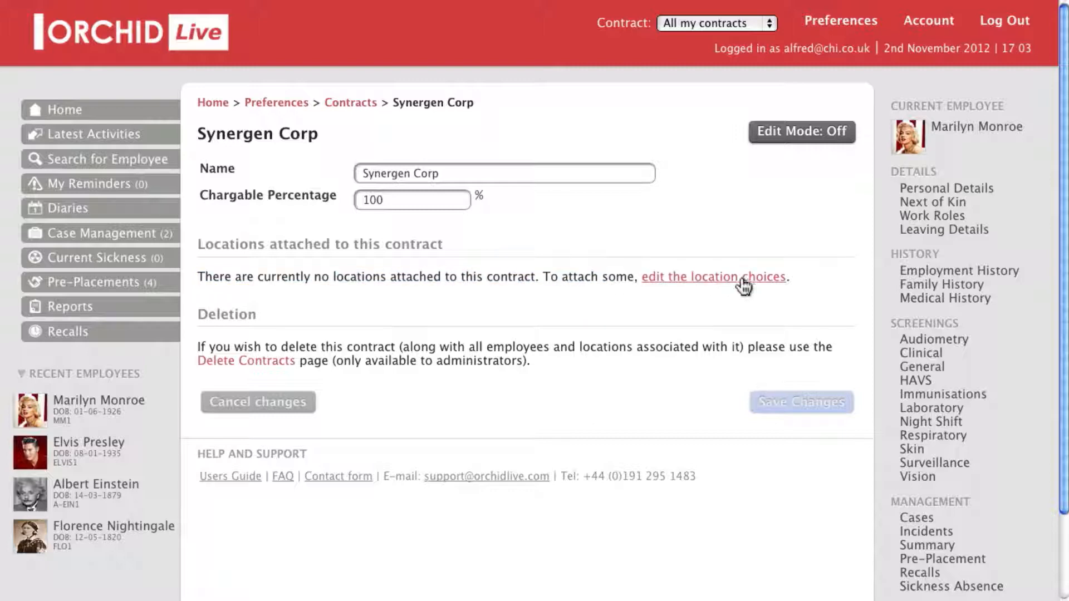
{"action": "left_click", "coordinate": [692, 279]}
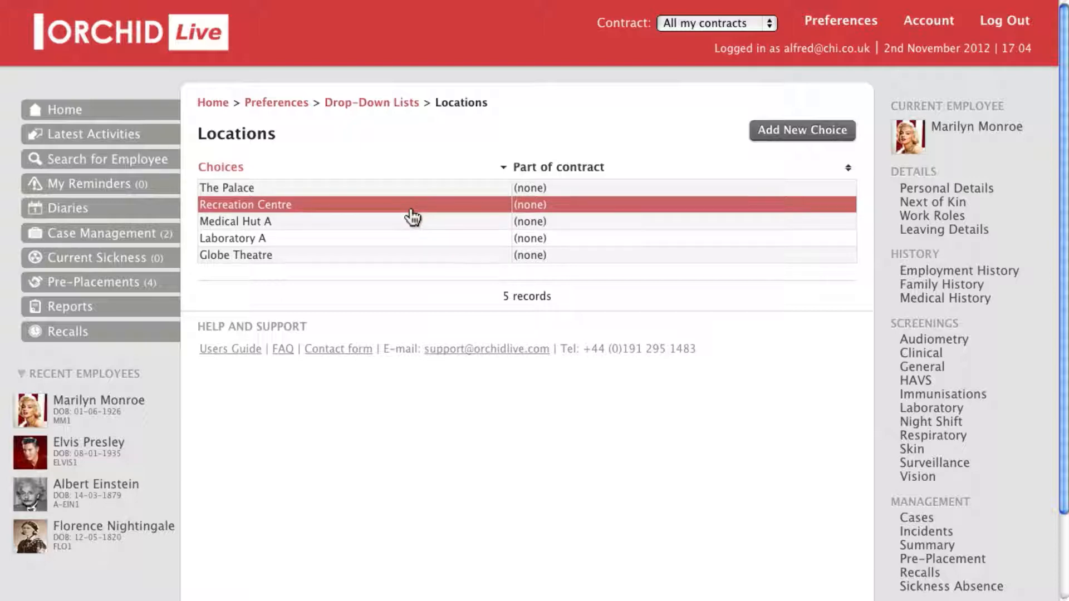
Set Recreation Centre's Part of contract to Entertainment Inc. and save the location
{"action": "left_click", "coordinate": [323, 207]}
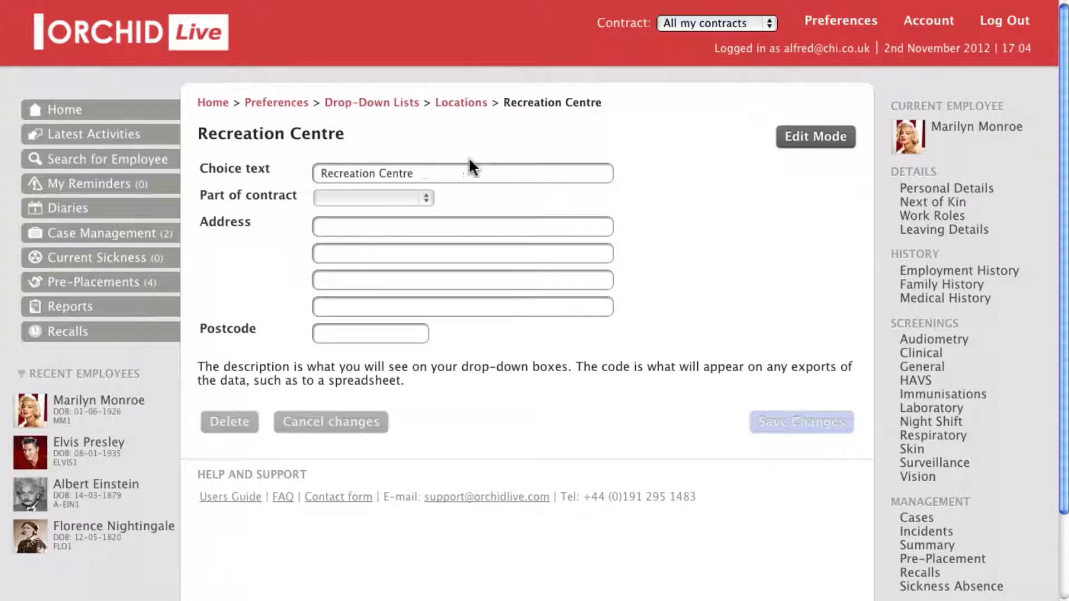
{"action": "left_click", "coordinate": [806, 140]}
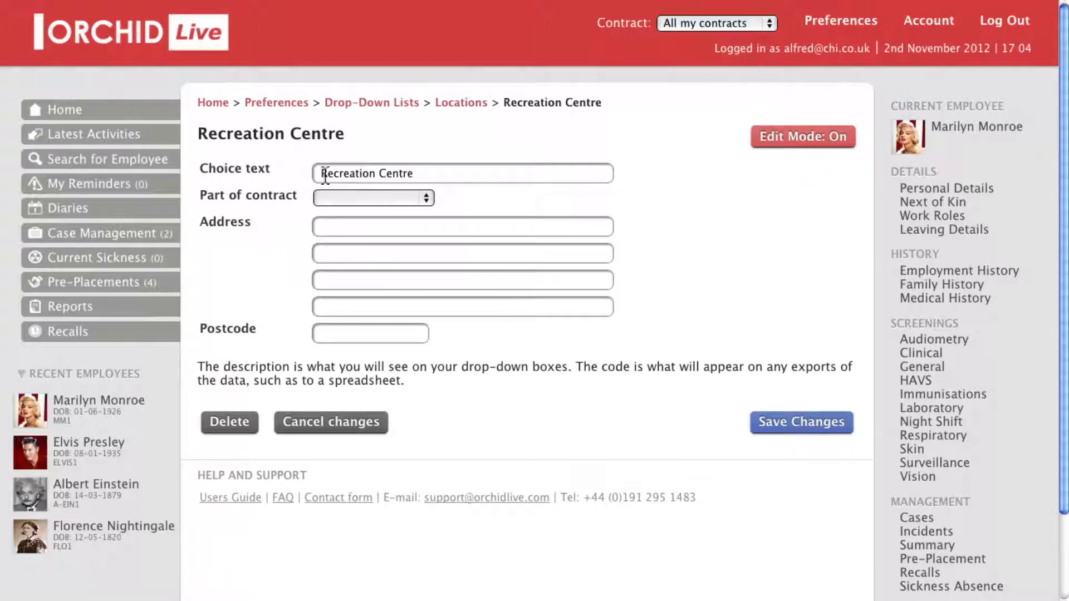
{"action": "left_click_drag", "start_coordinate": [320, 173], "coordinate": [423, 174]}
{"action": "left_click", "coordinate": [432, 173]}
{"action": "left_click", "coordinate": [430, 199]}
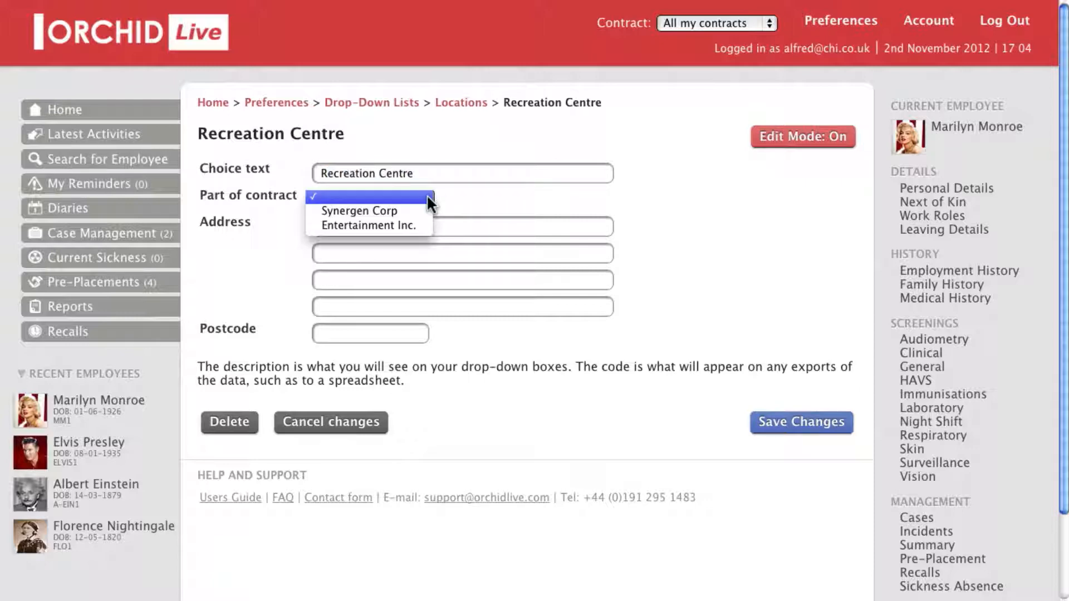
{"action": "left_click", "coordinate": [353, 226]}
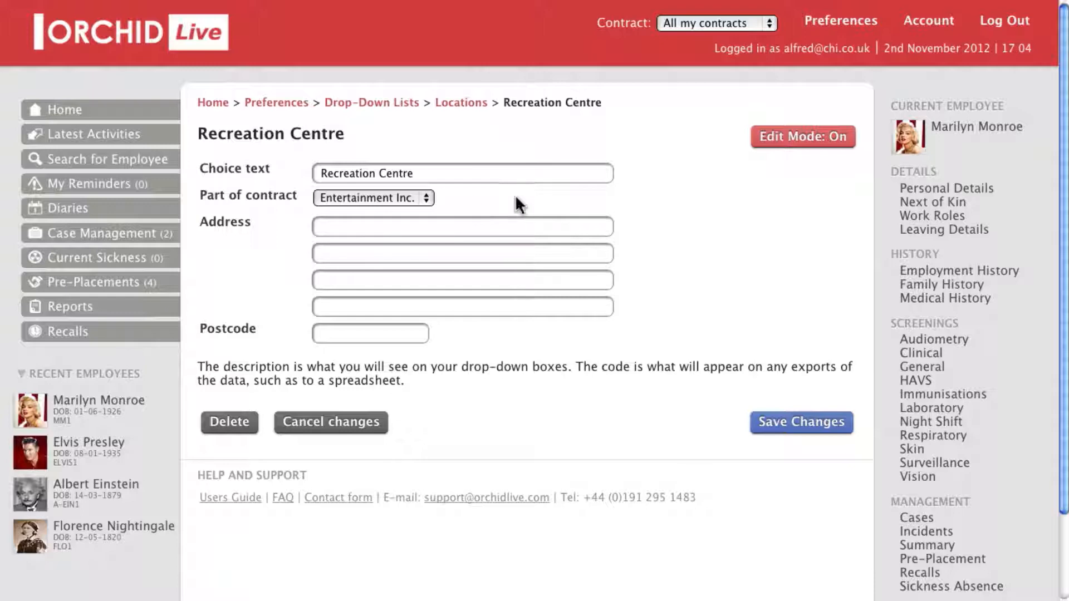
{"action": "left_click", "coordinate": [787, 423]}
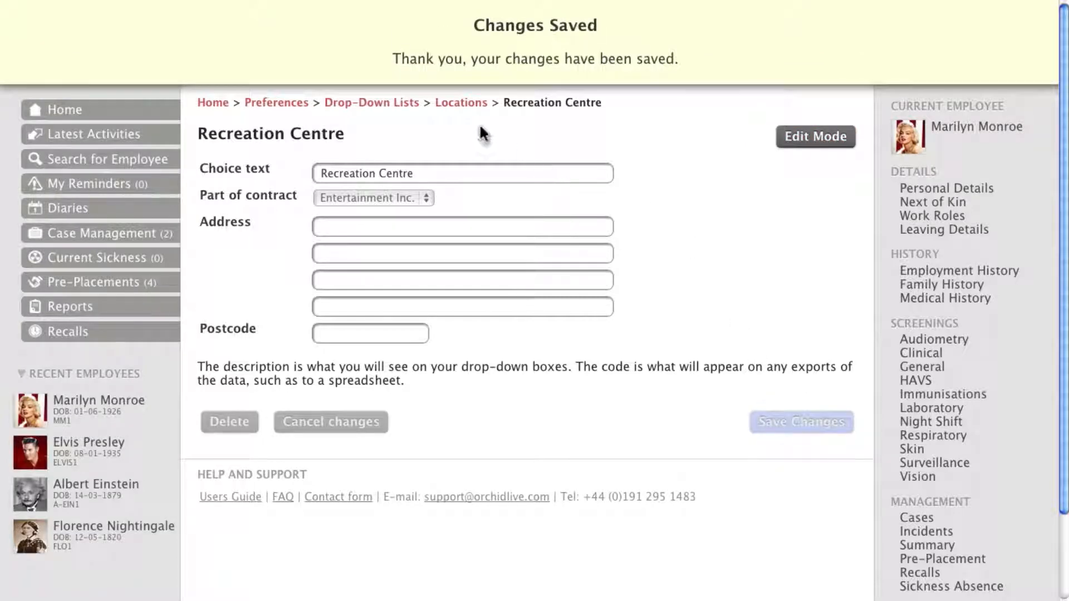
{"action": "left_click", "coordinate": [459, 103]}
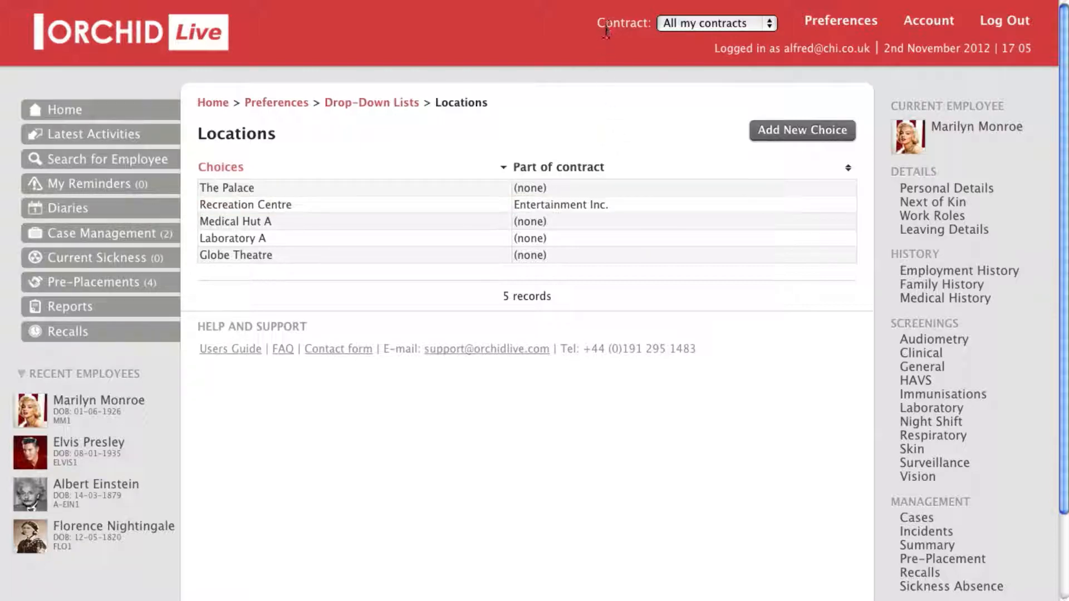
Switch the header contract filter to Entertainment Inc., then back to All my contracts
{"action": "left_click", "coordinate": [744, 24]}
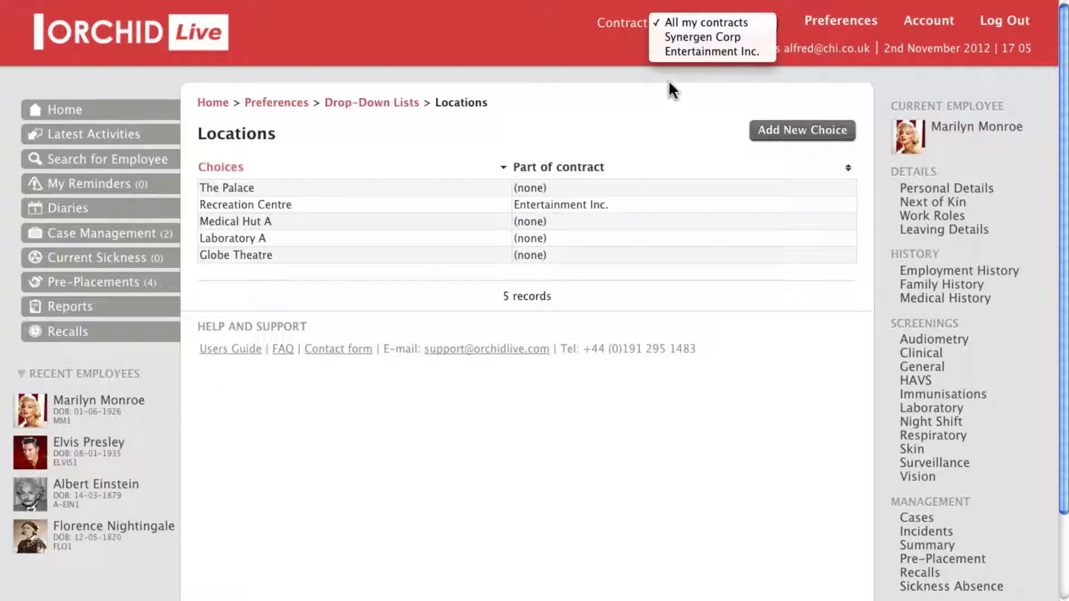
{"action": "left_click", "coordinate": [705, 52]}
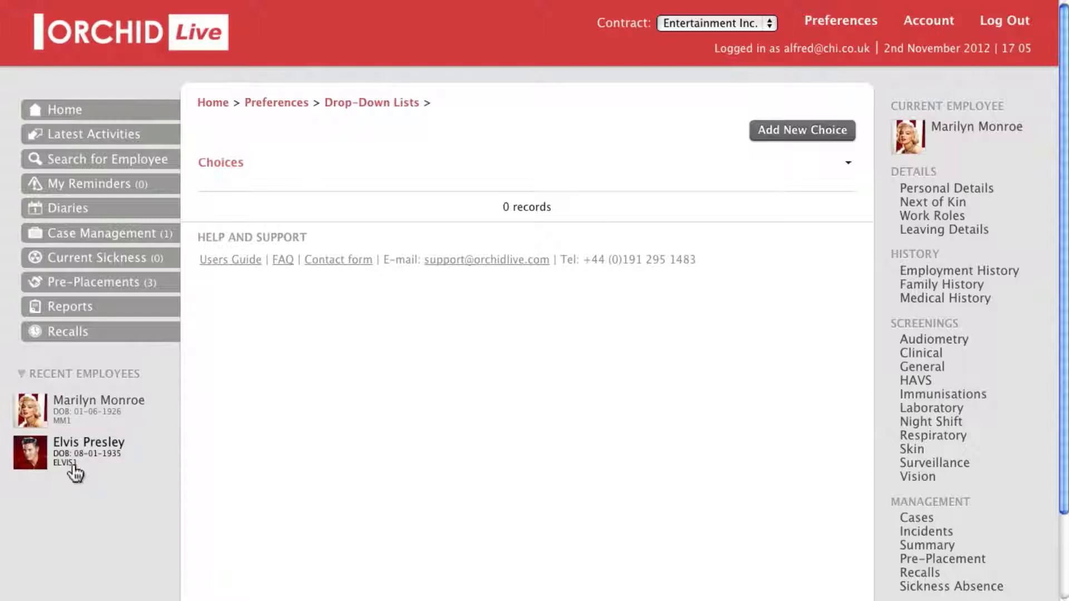
{"action": "left_click", "coordinate": [690, 28]}
{"action": "left_click", "coordinate": [695, 5]}
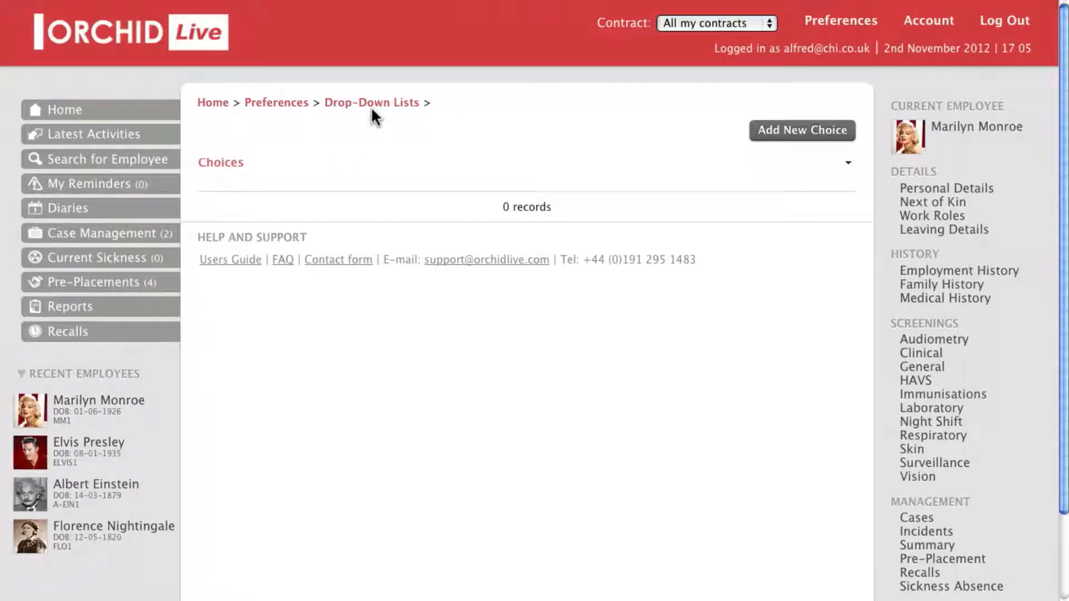
Return to Preferences, open the Contracts list and view the Entertainment Inc. contract details
{"action": "left_click", "coordinate": [824, 23]}
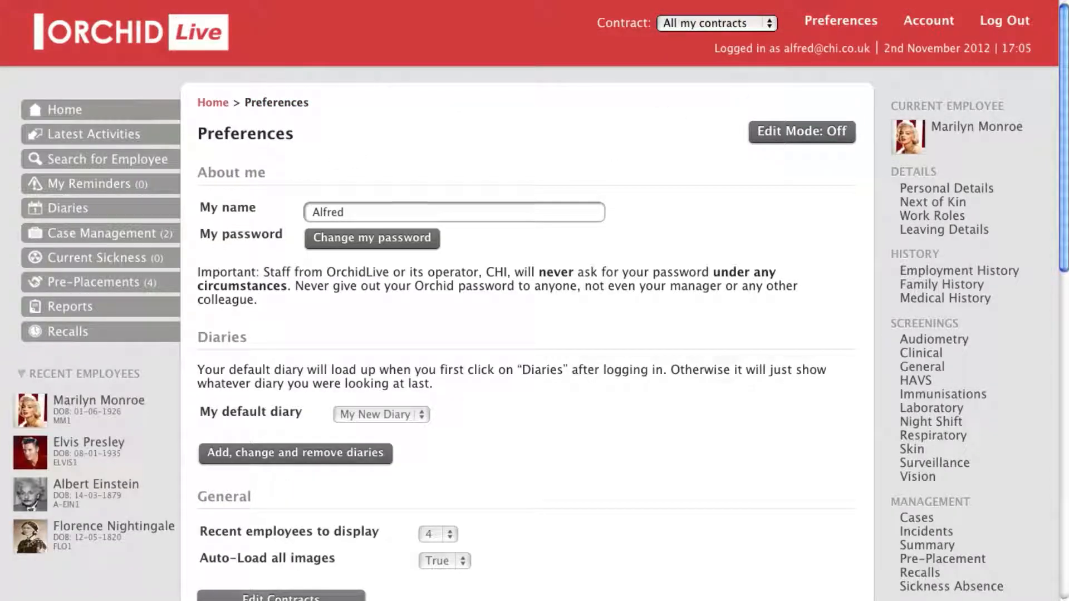
{"action": "left_click", "coordinate": [293, 596]}
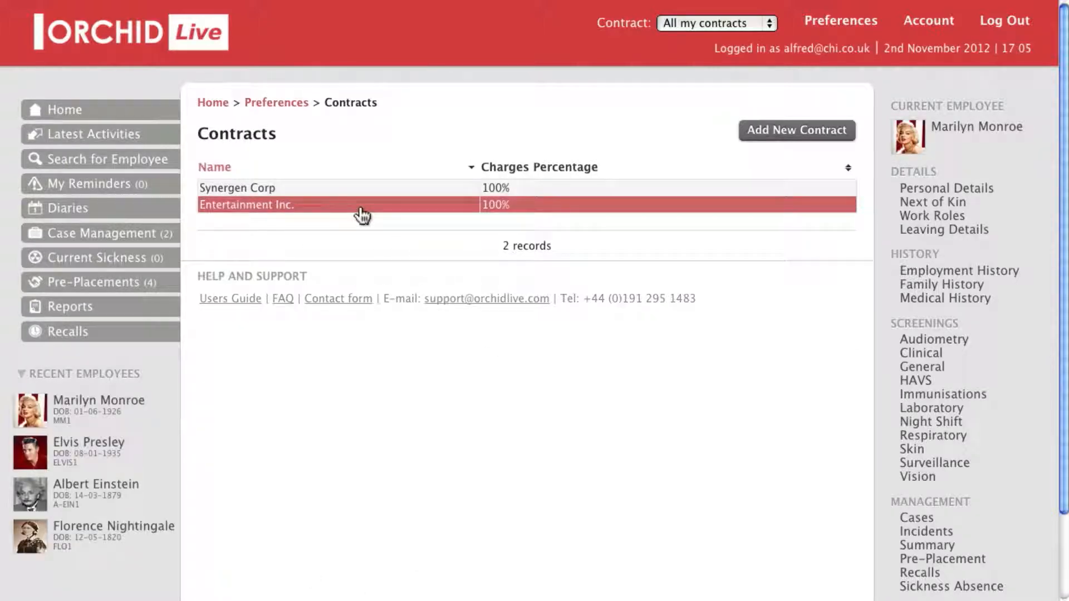
{"action": "left_click", "coordinate": [362, 215]}
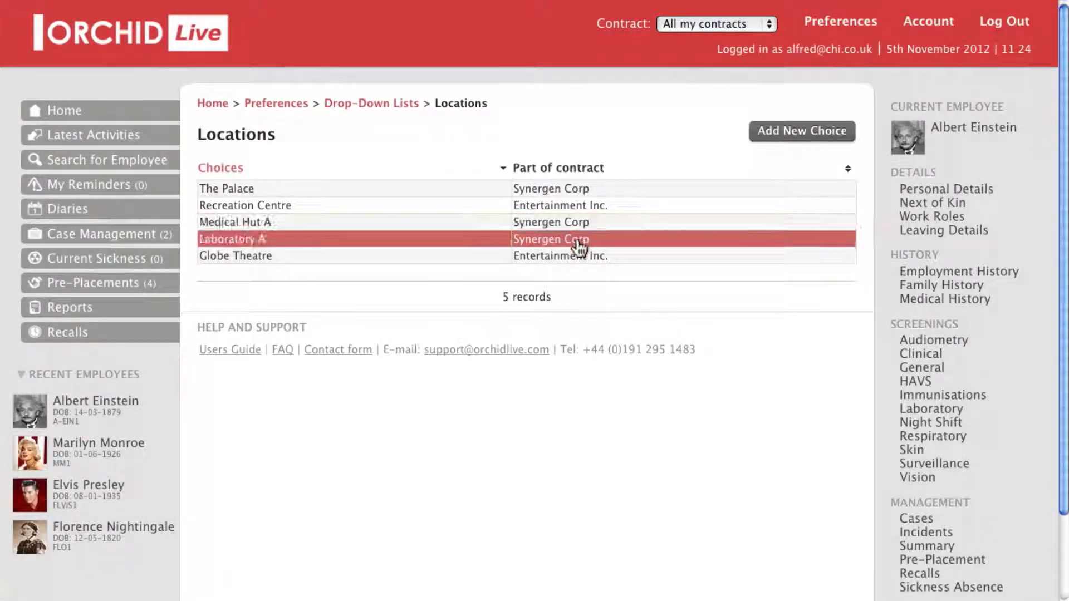
On the home page, filter the contract view to Synergen Corp, then to Entertainment Inc
{"action": "left_click", "coordinate": [149, 113]}
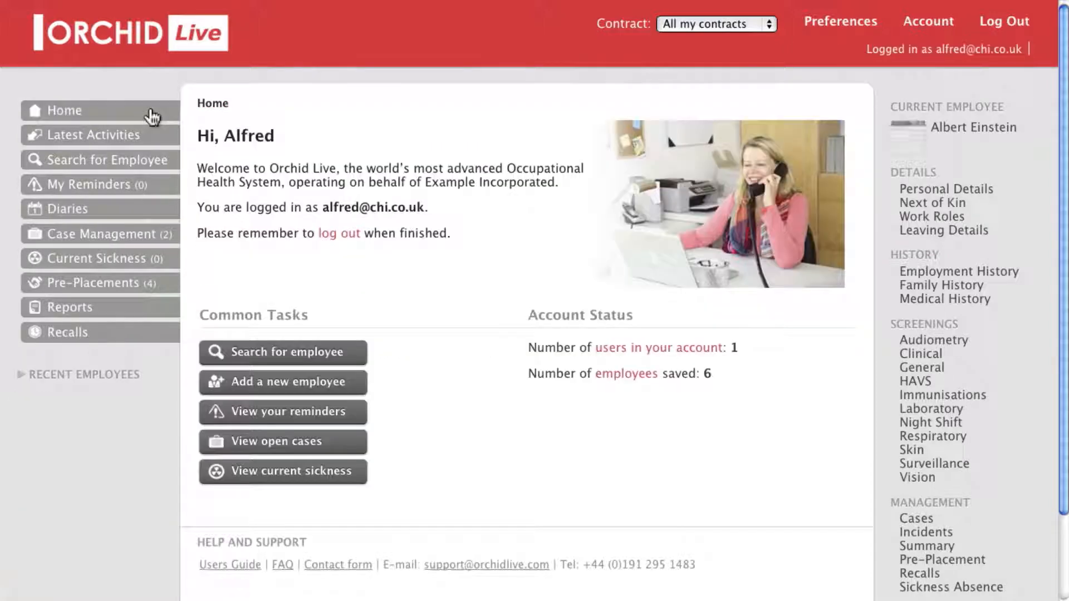
{"action": "left_click", "coordinate": [694, 24]}
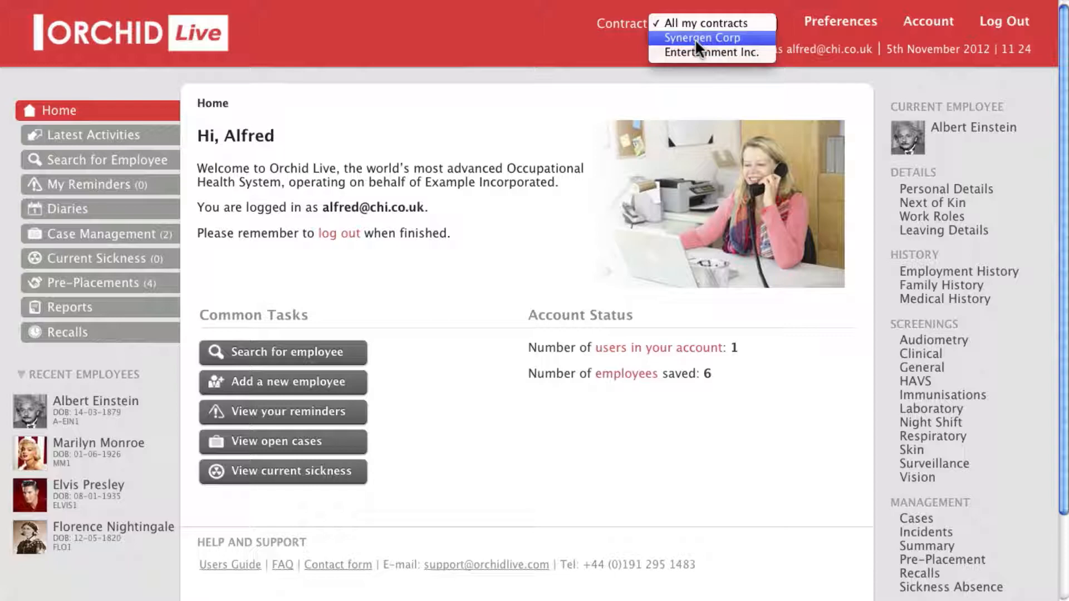
{"action": "left_click", "coordinate": [696, 39]}
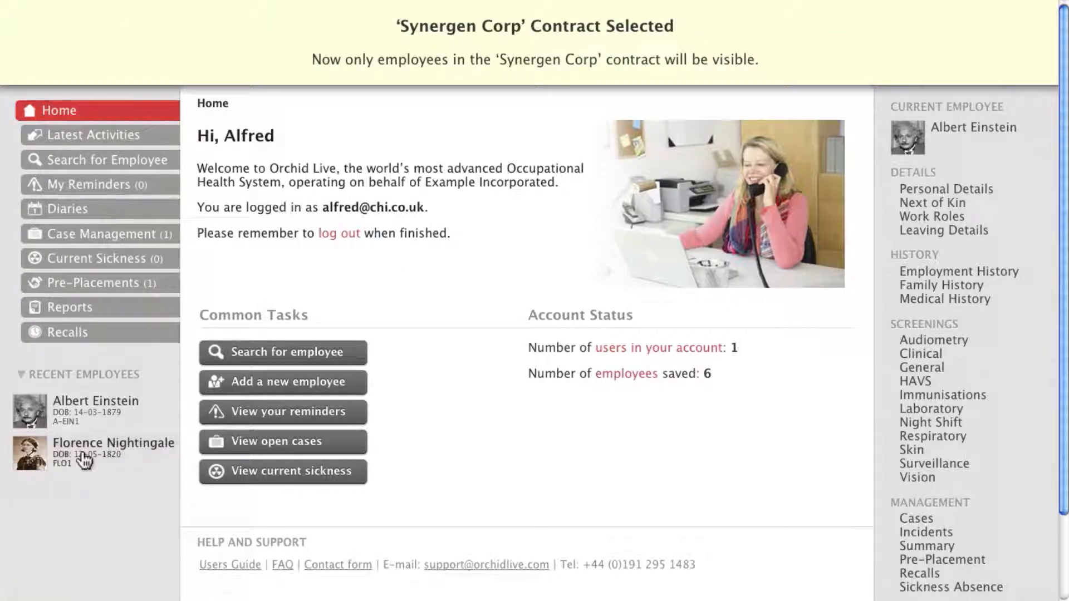
{"action": "mouse_move", "coordinate": [84, 421]}
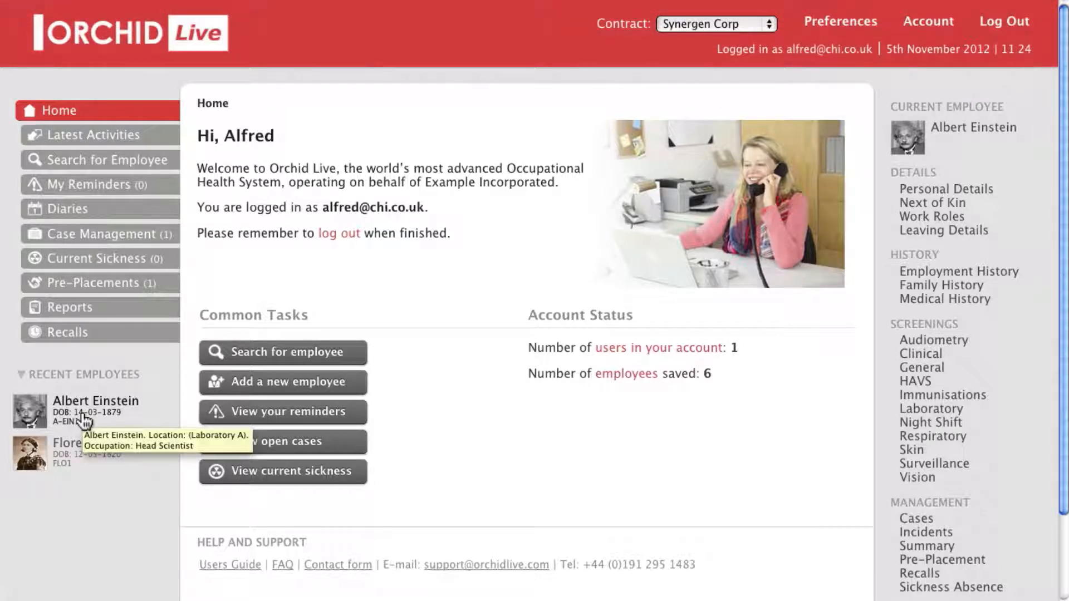
{"action": "left_click", "coordinate": [697, 20]}
{"action": "left_click", "coordinate": [699, 38]}
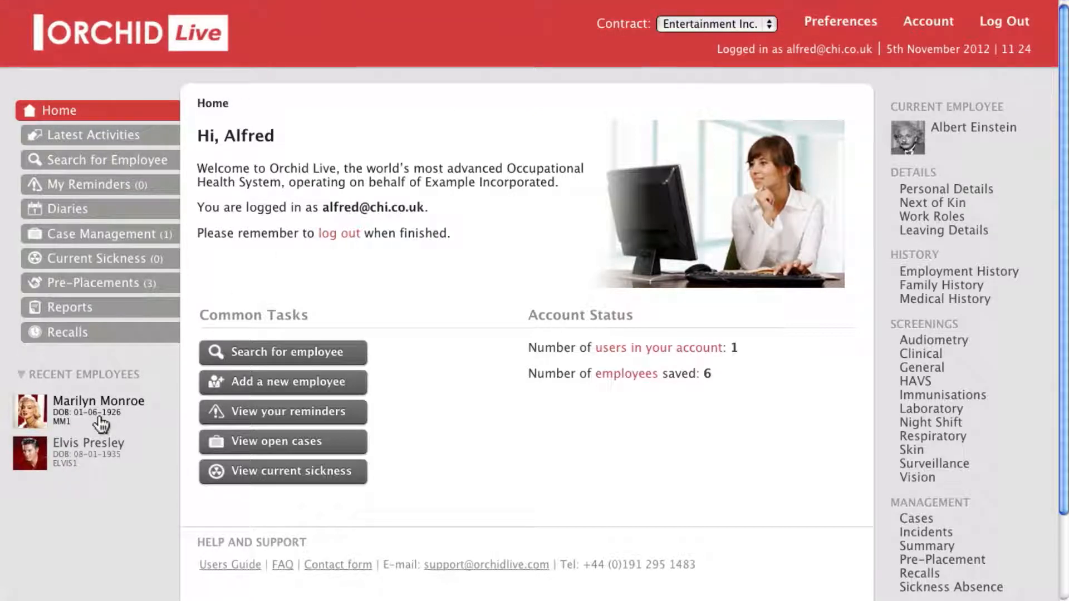
{"action": "mouse_move", "coordinate": [101, 425]}
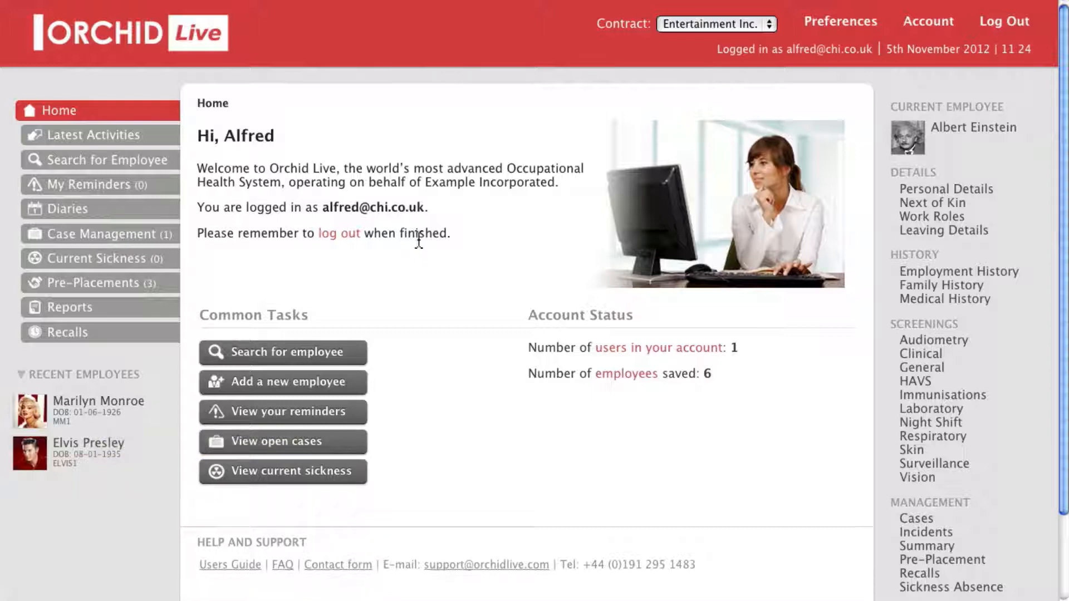
{"action": "left_click", "coordinate": [148, 164]}
{"action": "left_click", "coordinate": [391, 176]}
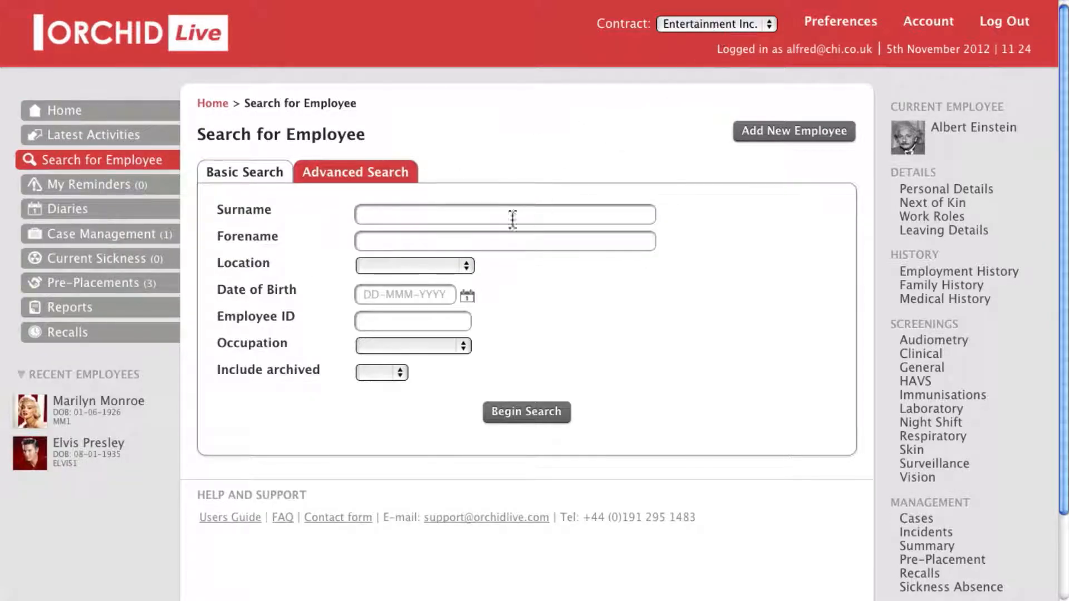
{"action": "left_click", "coordinate": [371, 266]}
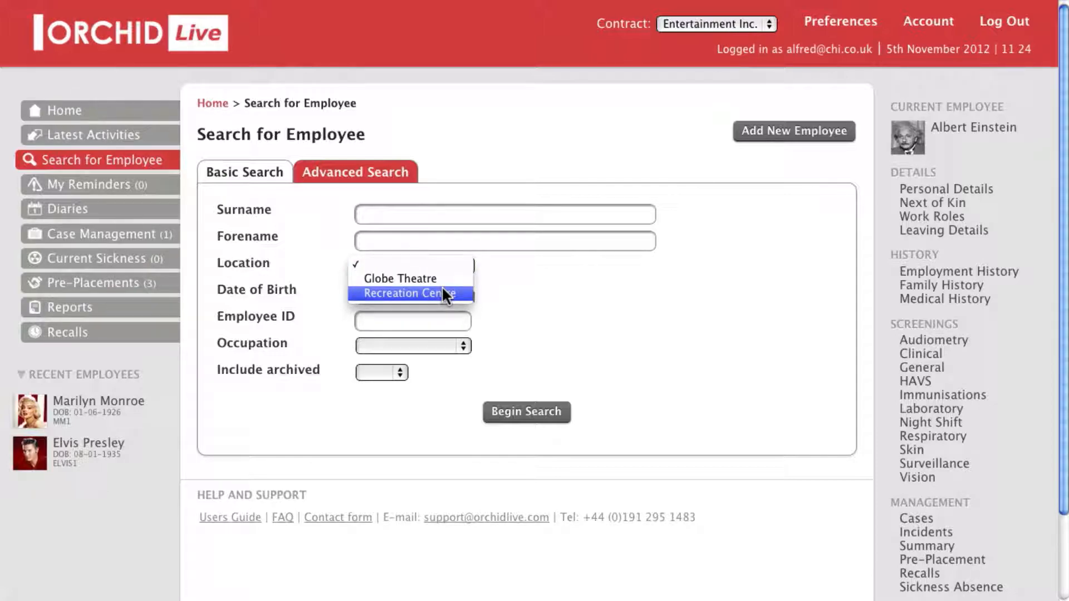
{"action": "left_click", "coordinate": [557, 278]}
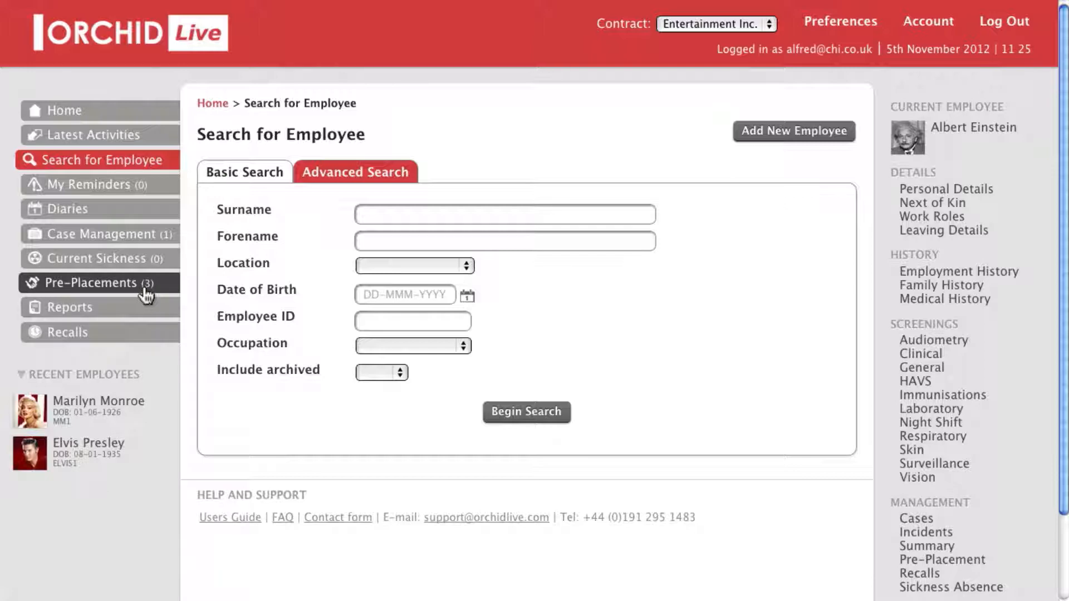
{"action": "left_click", "coordinate": [159, 112]}
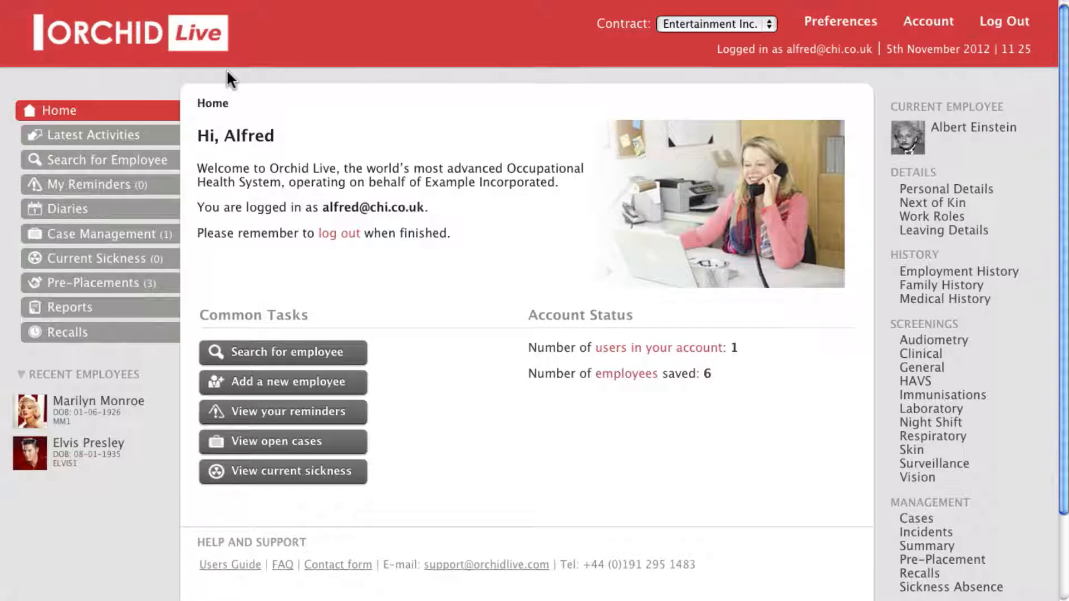
Under Account > Manage Users, invite a new user by entering their name and e-mail address
{"action": "left_click", "coordinate": [913, 28]}
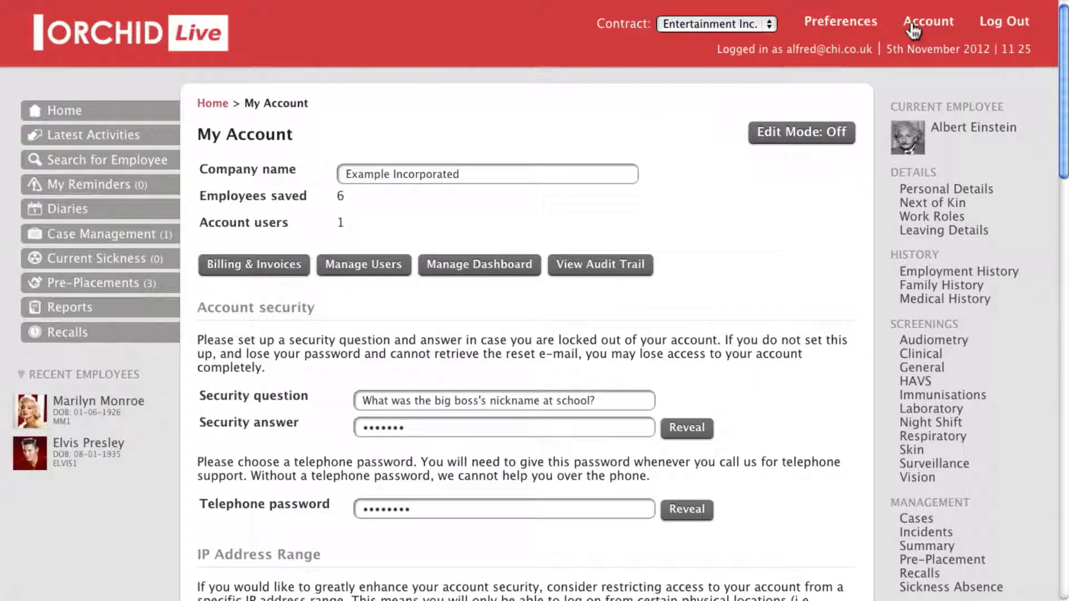
{"action": "left_click", "coordinate": [370, 270]}
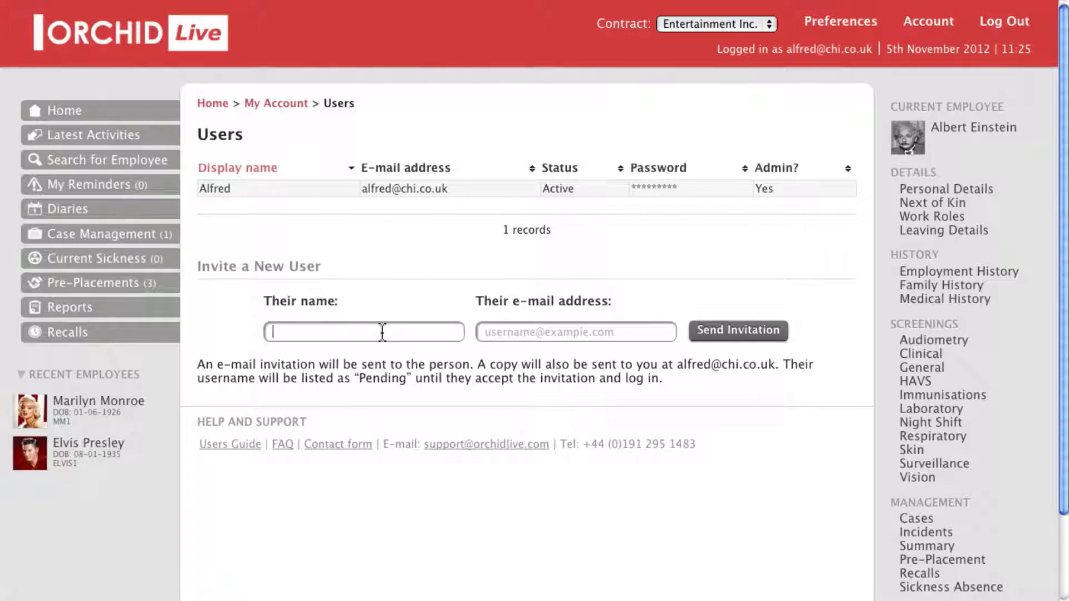
{"action": "type", "text": "Joanne"}
{"action": "key", "text": "Tab"}
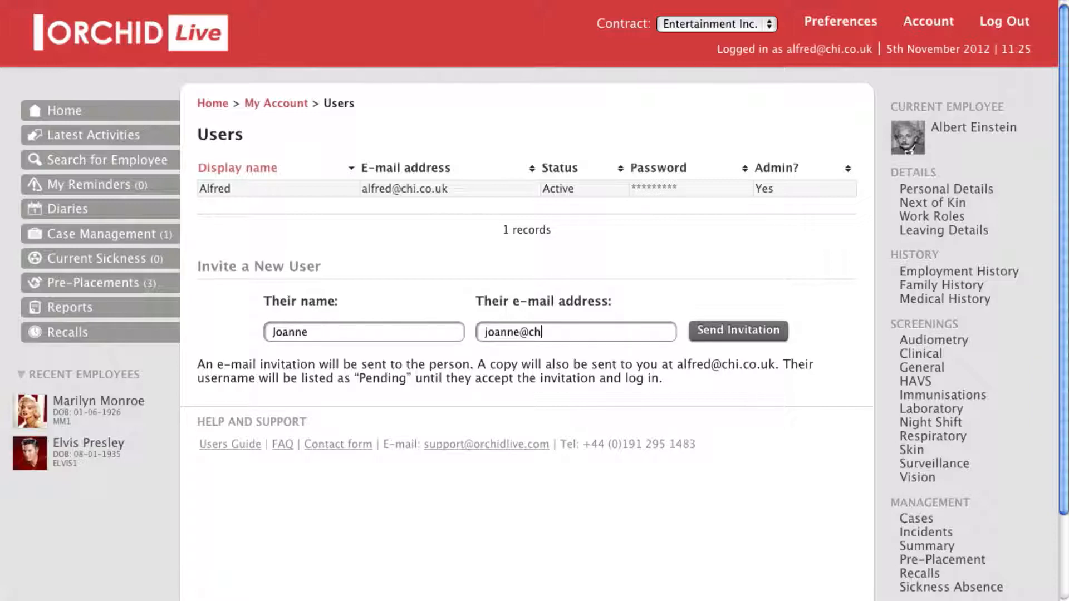
{"action": "left_click", "coordinate": [717, 334]}
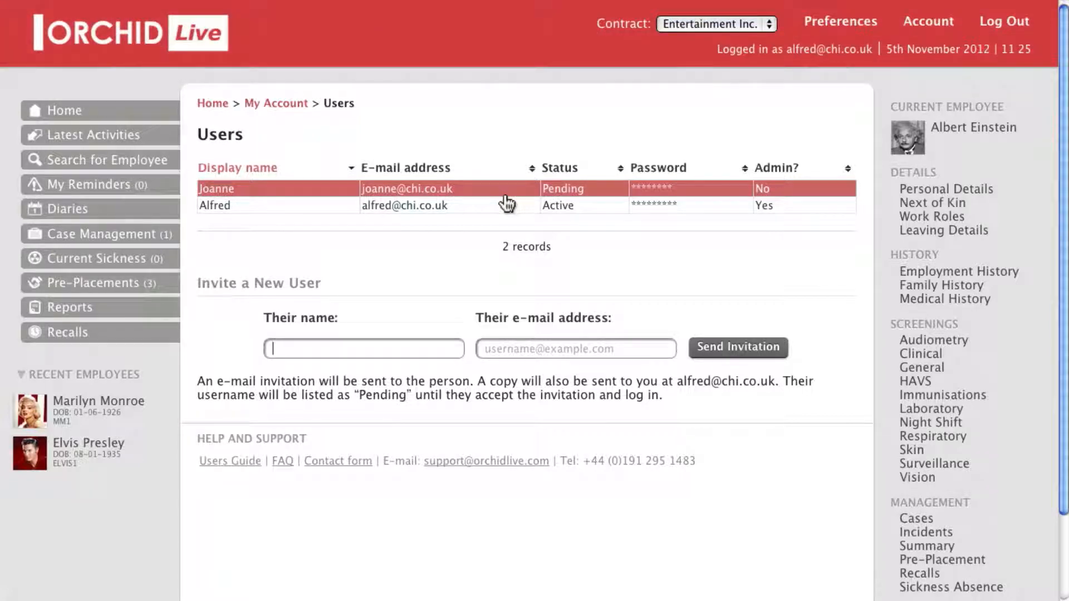
Restrict the new user to viewing only Entertainment Inc., save, and check the contract filter
{"action": "left_click", "coordinate": [506, 198]}
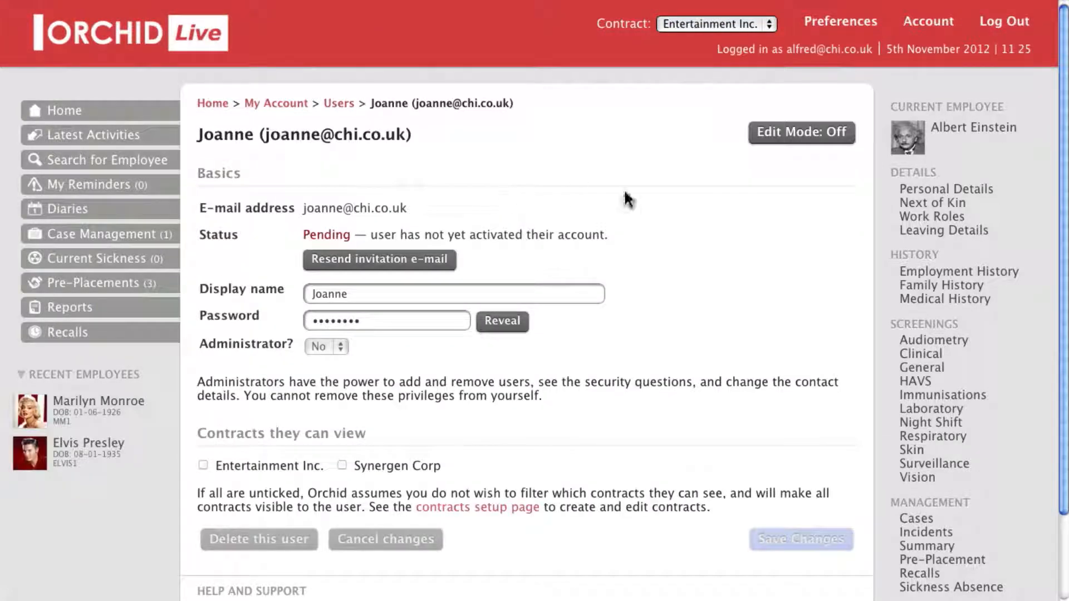
{"action": "scroll", "coordinate": [687, 275], "scroll_direction": "down", "scroll_amount": 3}
{"action": "left_click", "coordinate": [802, 51]}
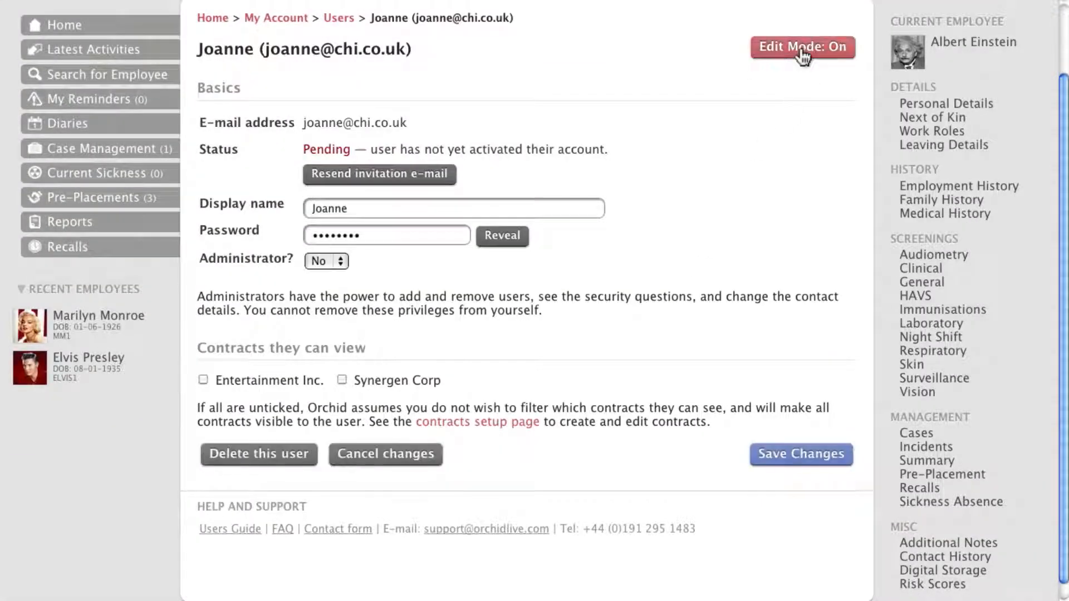
{"action": "scroll", "coordinate": [683, 179], "scroll_direction": "down", "scroll_amount": 1}
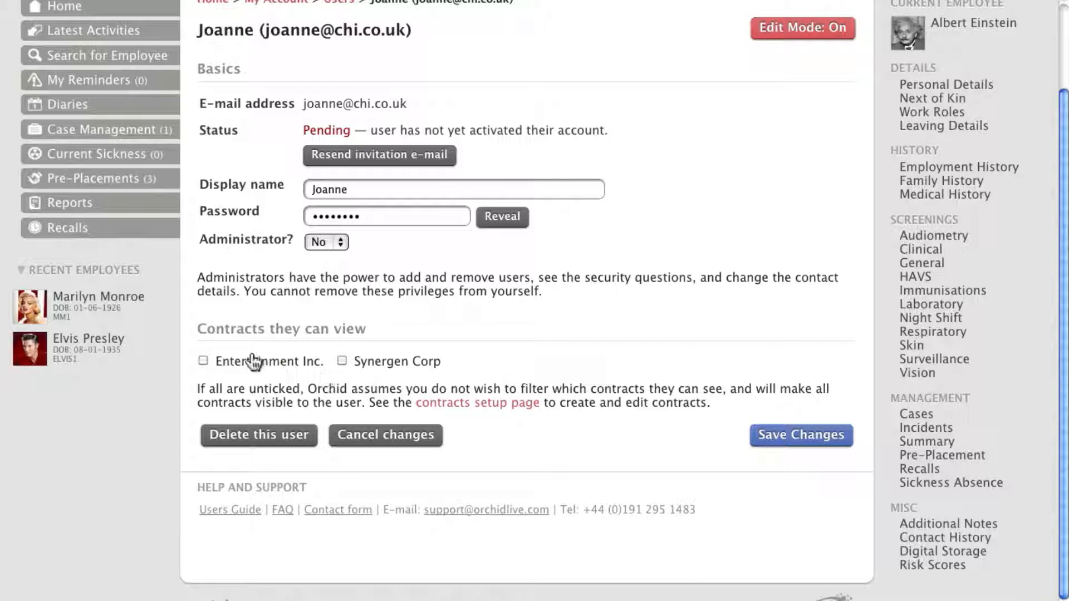
{"action": "left_click", "coordinate": [230, 367]}
{"action": "left_click", "coordinate": [775, 443]}
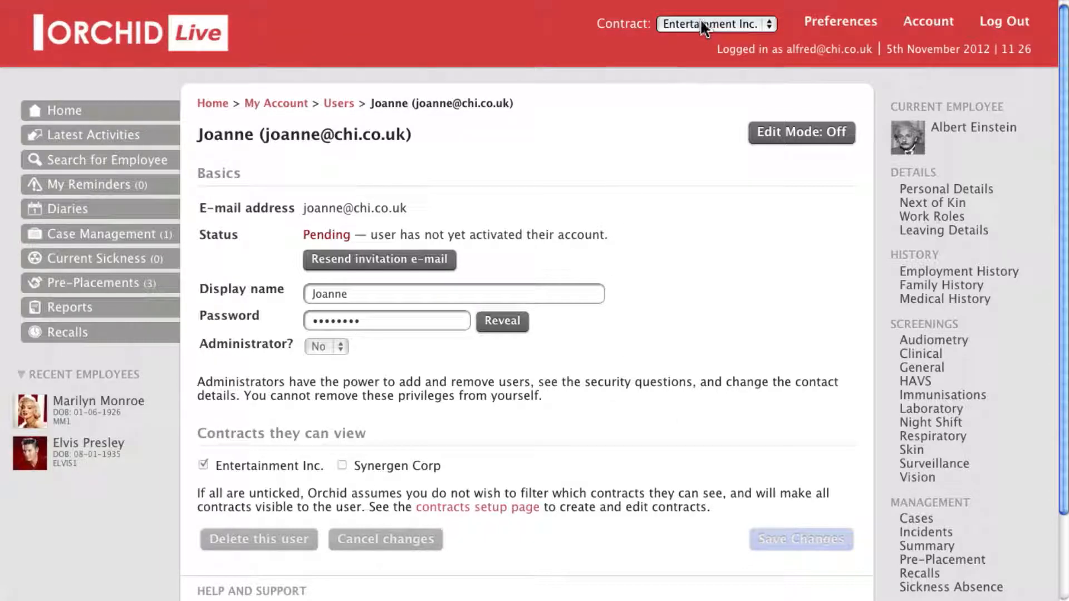
{"action": "left_click", "coordinate": [701, 25]}
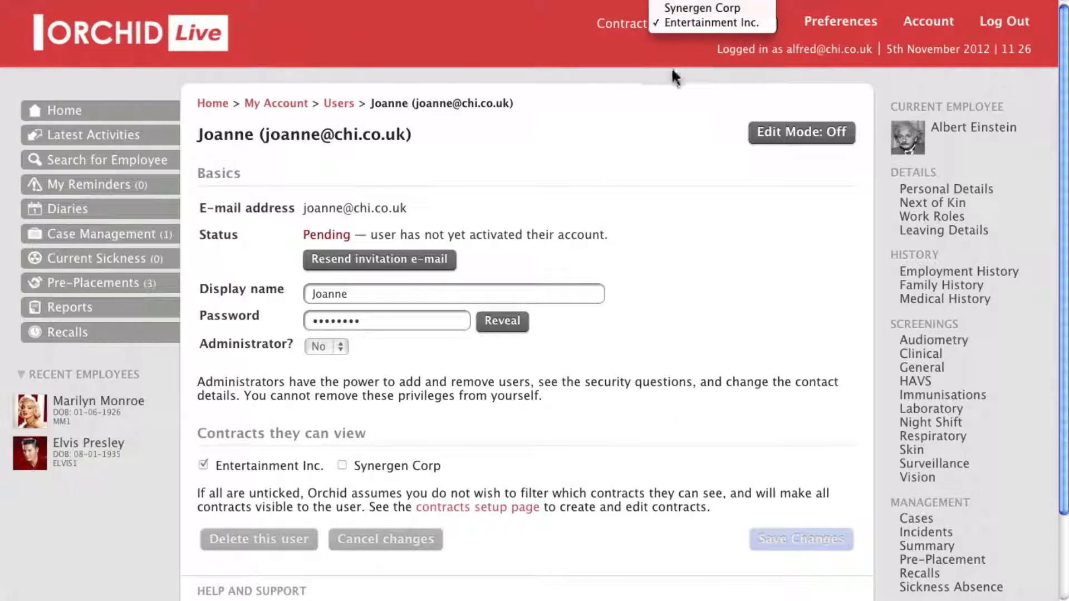
{"action": "left_click", "coordinate": [688, 23]}
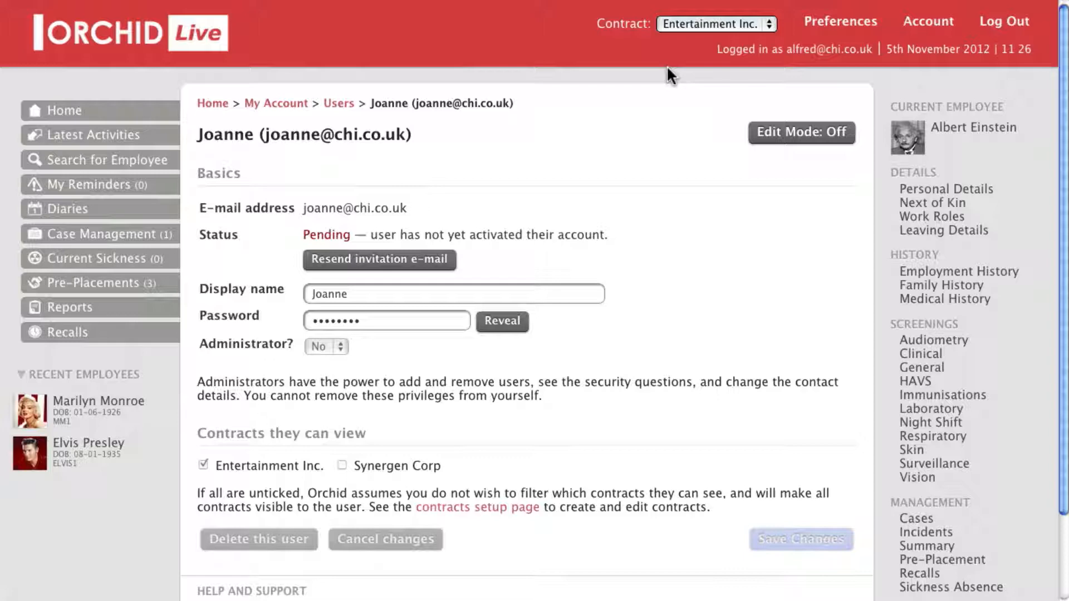
Verify the newly invited user's details in the account user list, then return home showing 2 users
{"action": "left_click", "coordinate": [129, 111]}
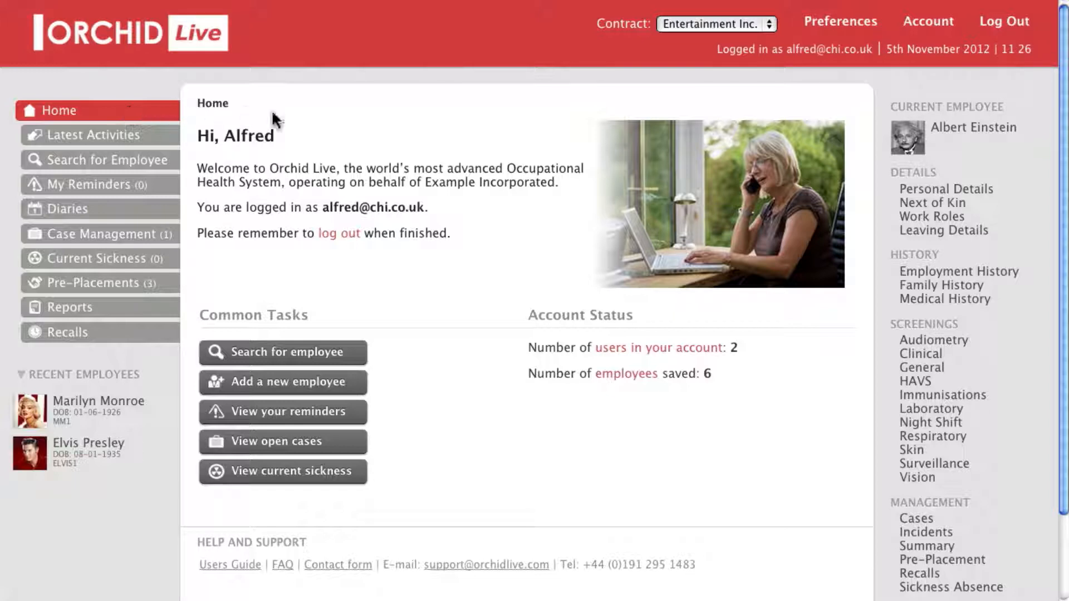
{"action": "left_click", "coordinate": [926, 25]}
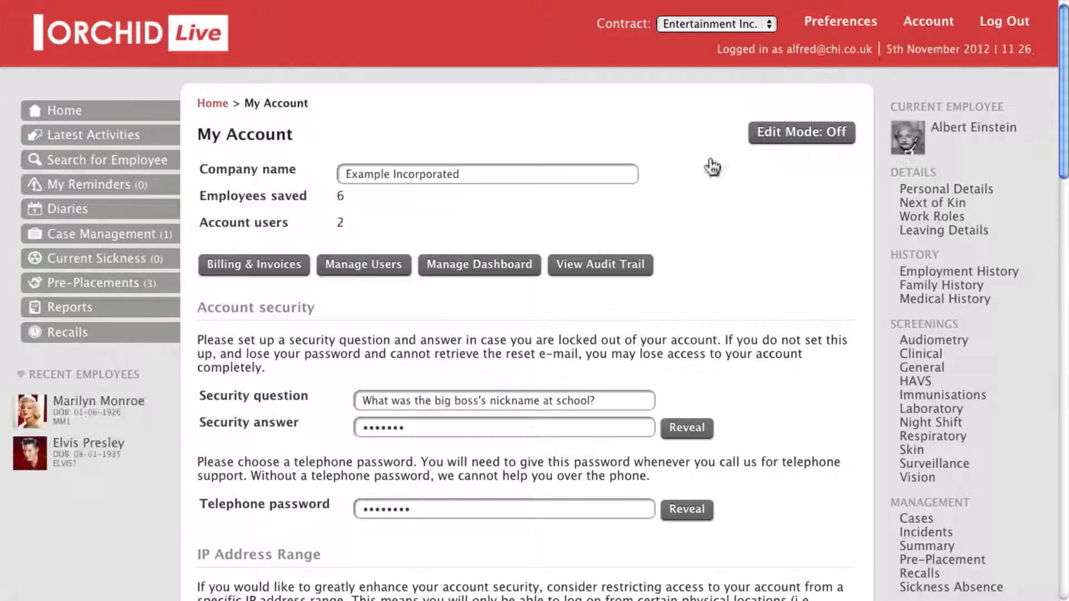
{"action": "left_click", "coordinate": [339, 270]}
{"action": "left_click", "coordinate": [422, 190]}
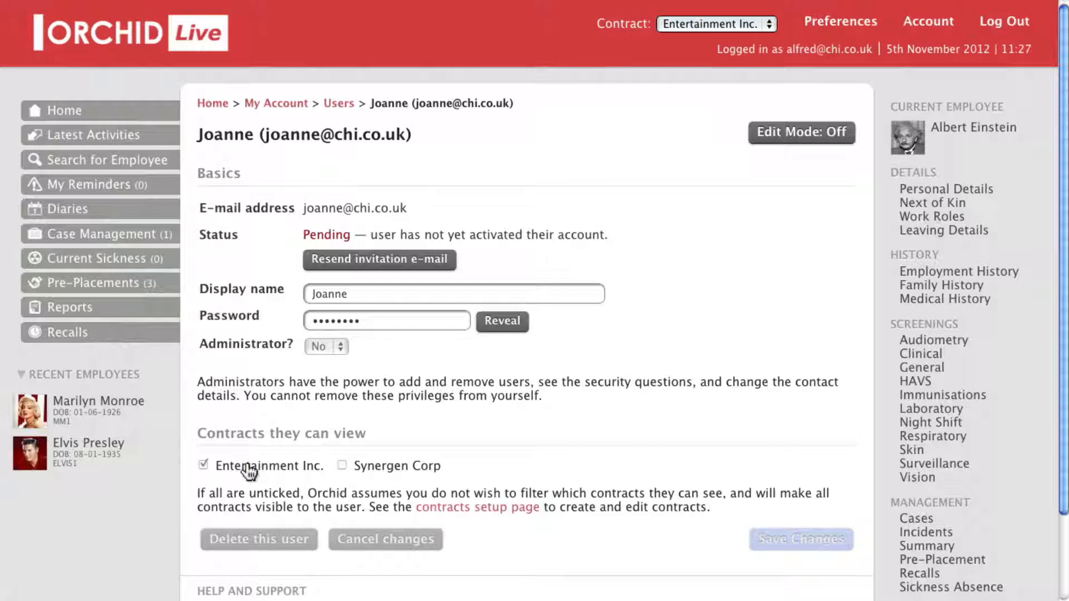
{"action": "left_click", "coordinate": [78, 109]}
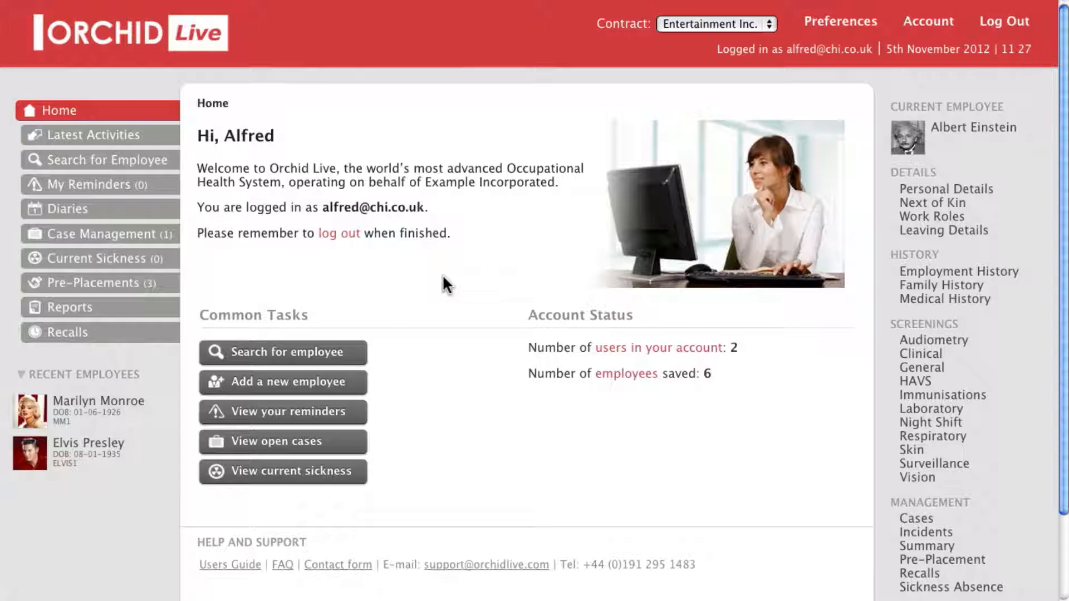
Open the Suggestion box form for the Orchid development team from the home page footer
{"action": "scroll", "coordinate": [443, 275], "scroll_direction": "down", "scroll_amount": 5}
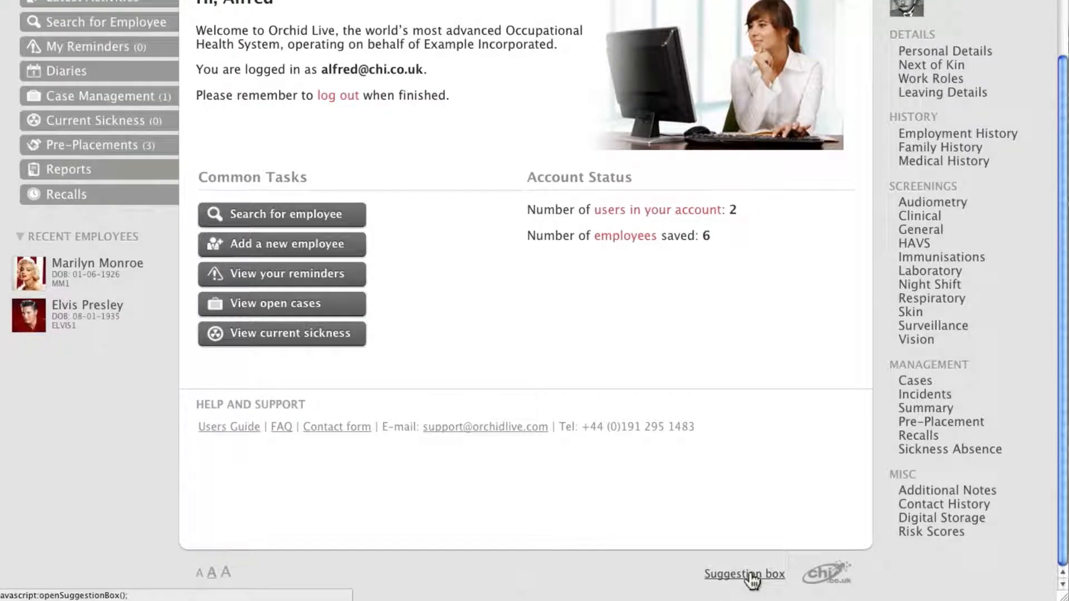
{"action": "left_click", "coordinate": [751, 579]}
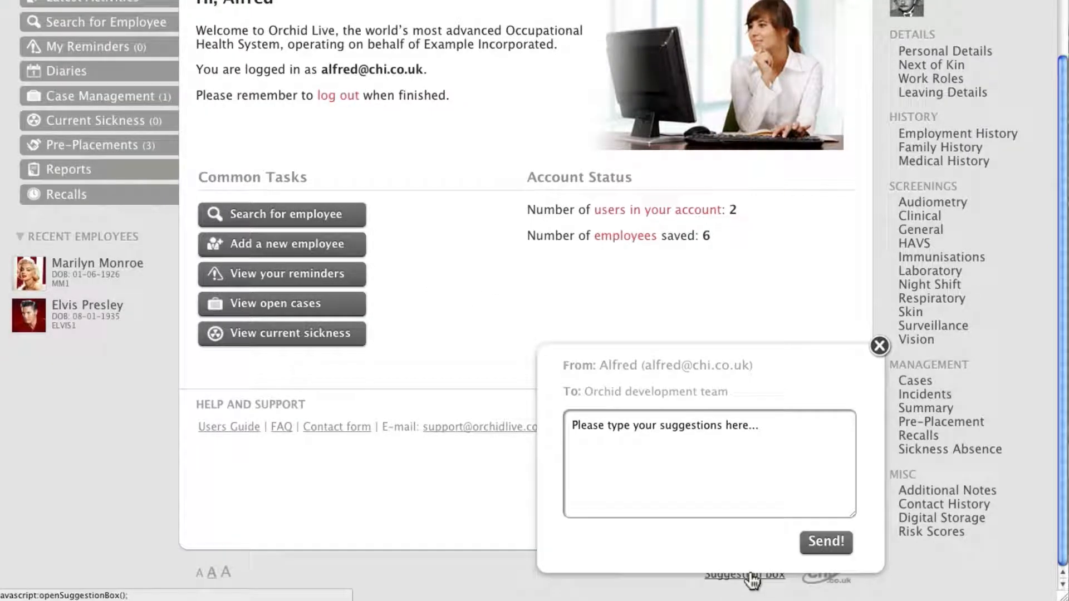